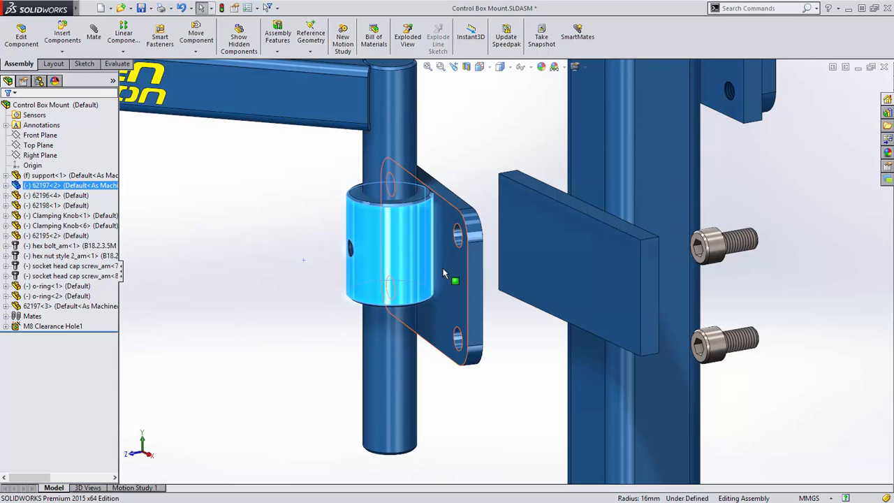
Step: Add a Profile Center mate at 0 mm offset between the hidden back face of bracket 62197 and the support's mounting plate face
{"action": "right_click", "coordinate": [455, 275]}
{"action": "left_click", "coordinate": [454, 198]}
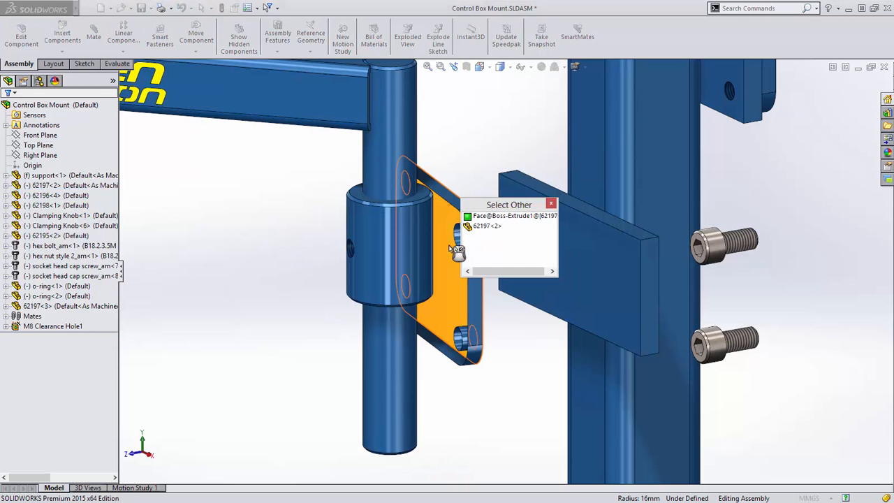
{"action": "left_click", "coordinate": [485, 214]}
{"action": "left_click", "coordinate": [570, 267], "text": "ctrl"}
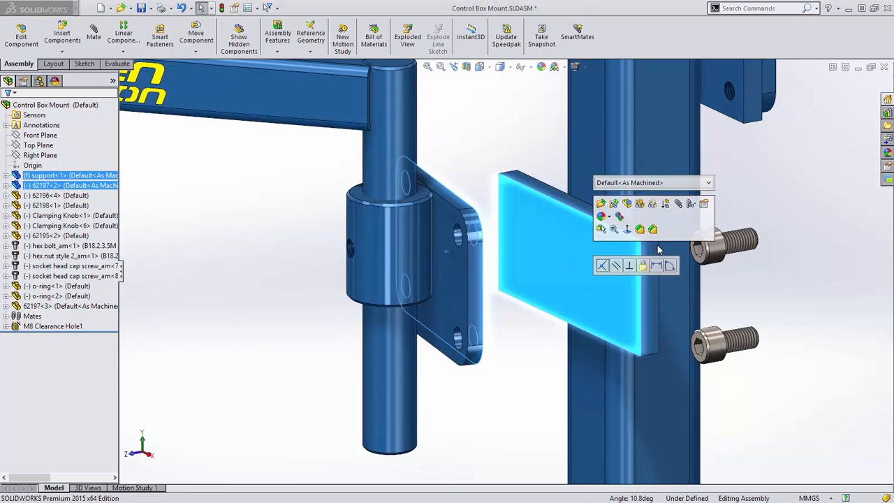
{"action": "left_click", "coordinate": [679, 203]}
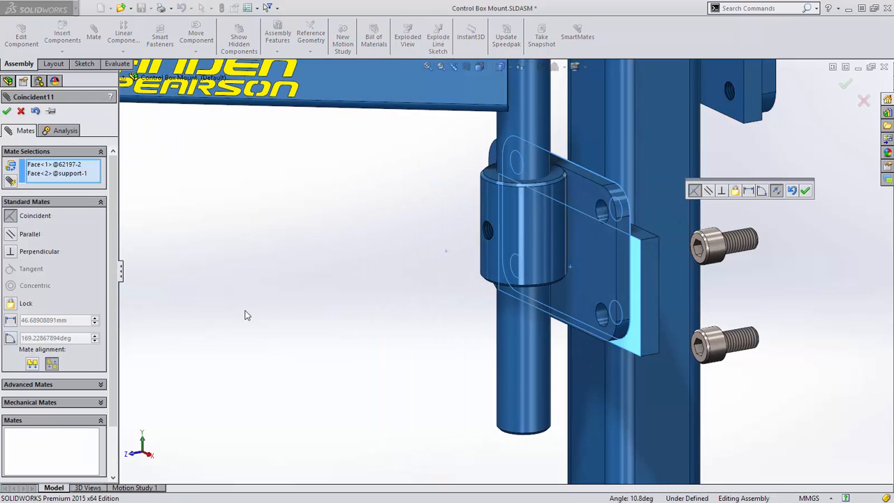
{"action": "left_click", "coordinate": [62, 385]}
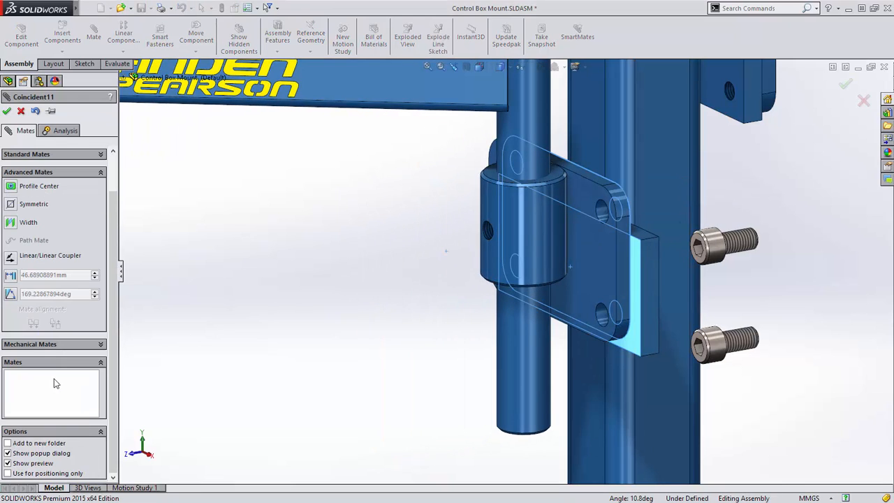
{"action": "left_click", "coordinate": [22, 187]}
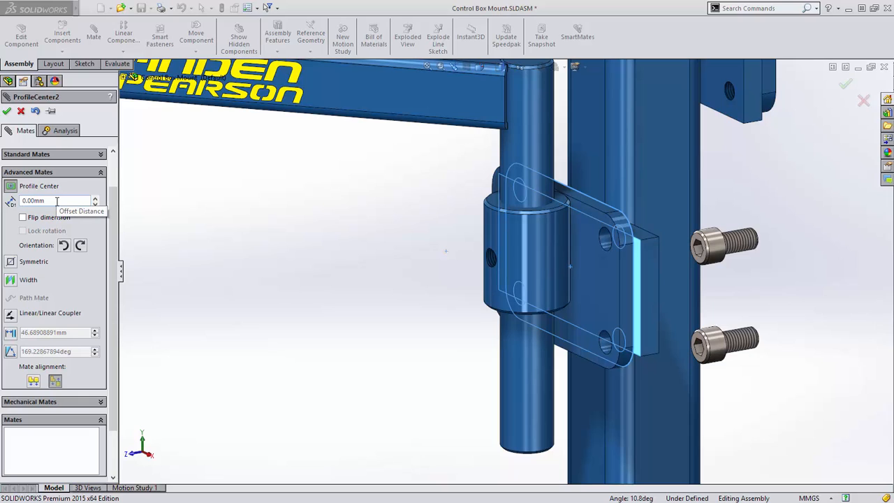
{"action": "left_click", "coordinate": [80, 247]}
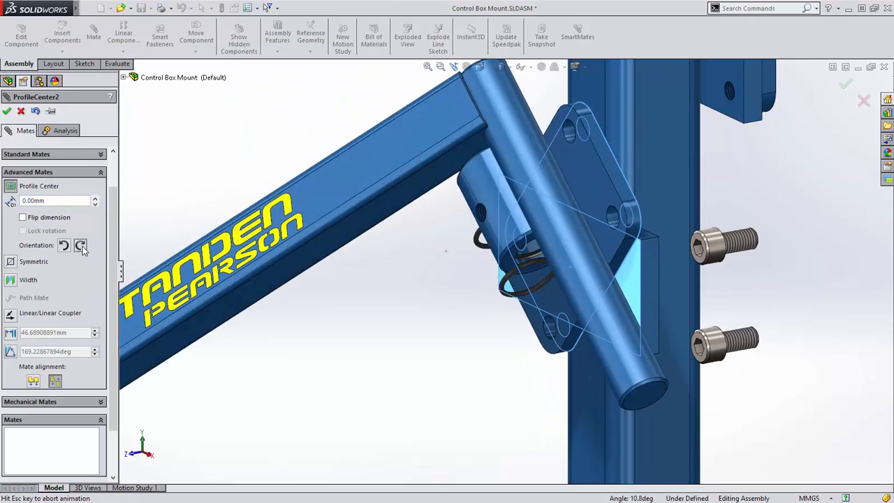
{"action": "left_click", "coordinate": [65, 246]}
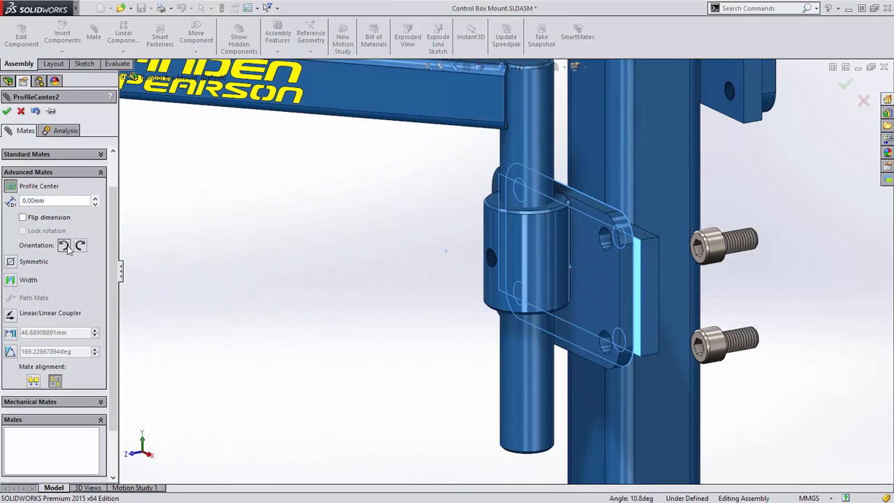
{"action": "left_click", "coordinate": [7, 111]}
{"action": "left_click", "coordinate": [7, 111]}
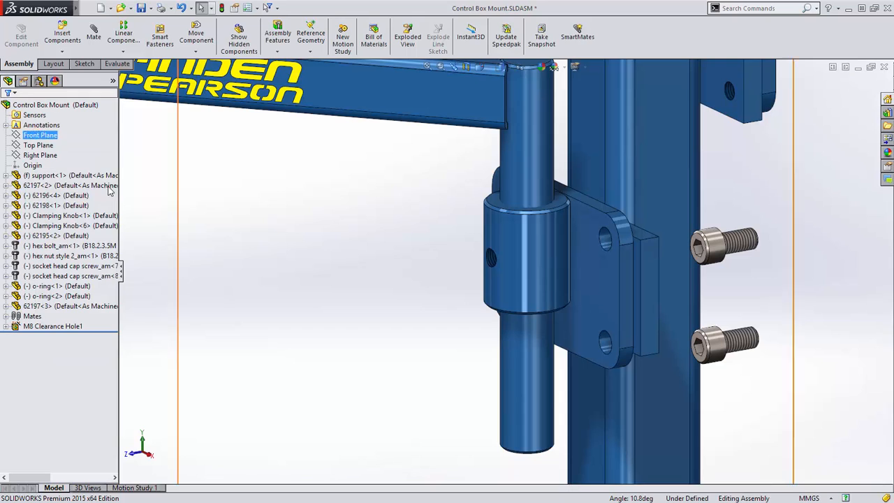
Step: Set the height of the support's mounting plate to 60 mm and rebuild the assembly
{"action": "double_click", "coordinate": [647, 299]}
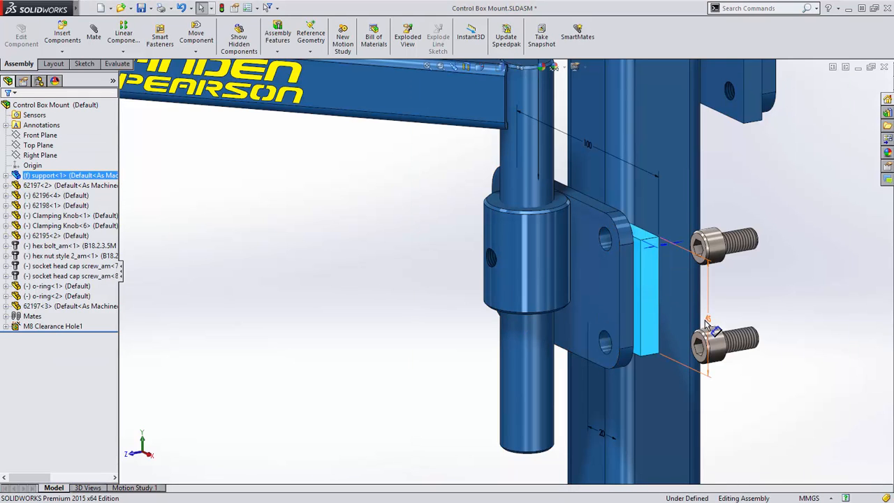
{"action": "double_click", "coordinate": [708, 320]}
{"action": "type", "text": "60"}
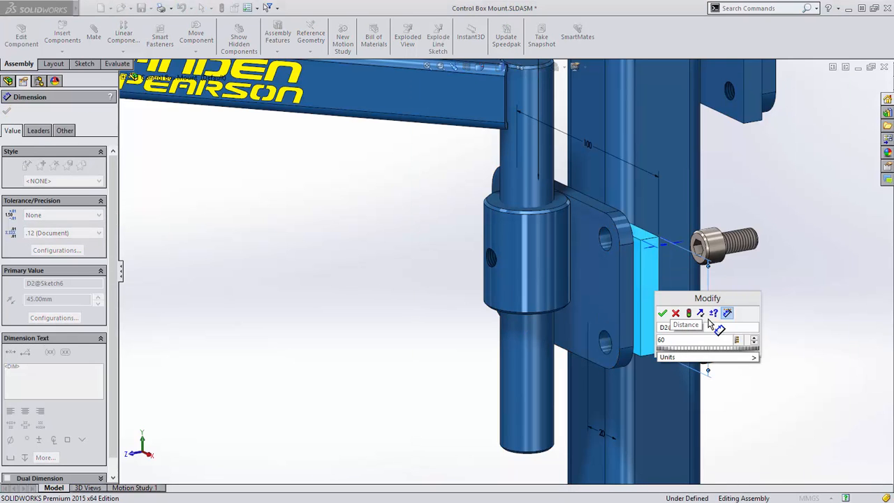
{"action": "left_click", "coordinate": [688, 313]}
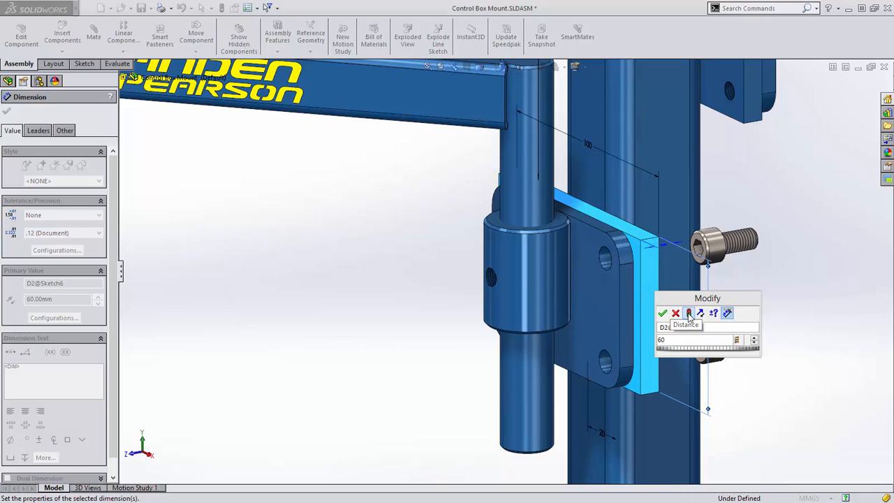
{"action": "left_click", "coordinate": [662, 313]}
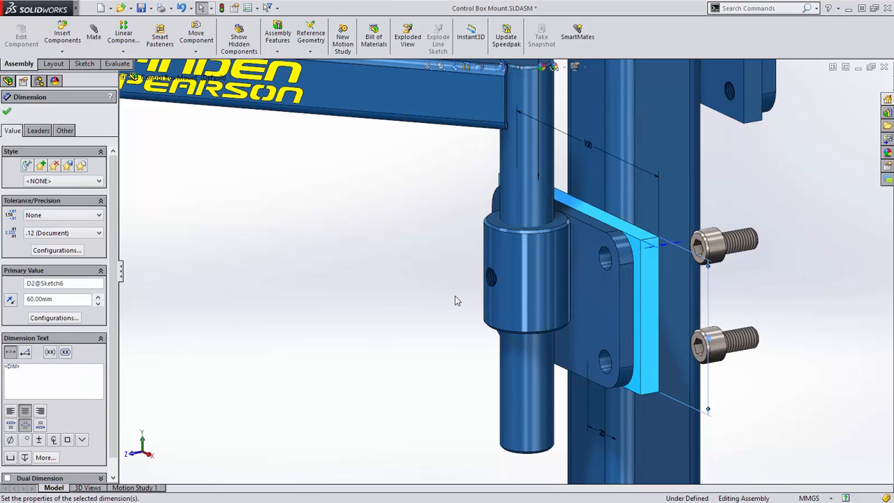
Step: Set the mounting plate's vertical distance from the top of the support post to 120 mm and rebuild
{"action": "scroll", "coordinate": [458, 330], "scroll_direction": "up", "scroll_amount": 3}
{"action": "middle_click_drag", "start_coordinate": [458, 329], "coordinate": [459, 355], "text": "shift"}
{"action": "middle_click_drag", "start_coordinate": [463, 296], "coordinate": [441, 337], "text": "ctrl"}
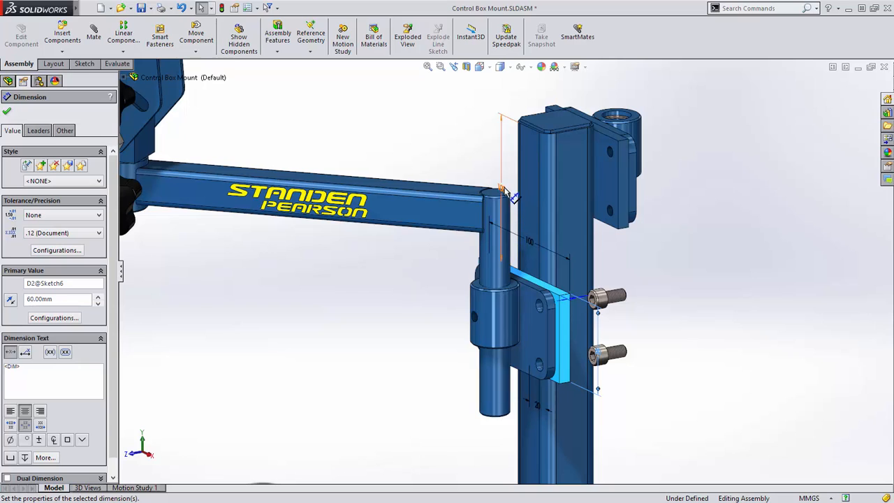
{"action": "double_click", "coordinate": [501, 187]}
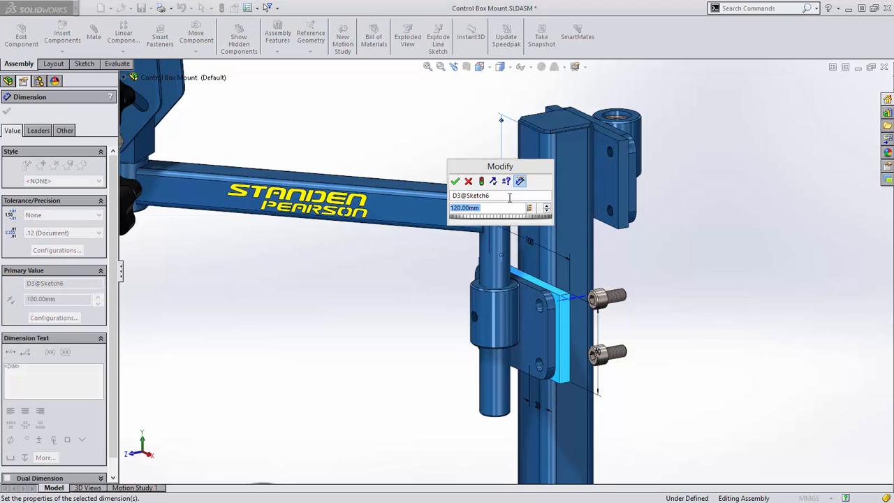
{"action": "left_click", "coordinate": [482, 181]}
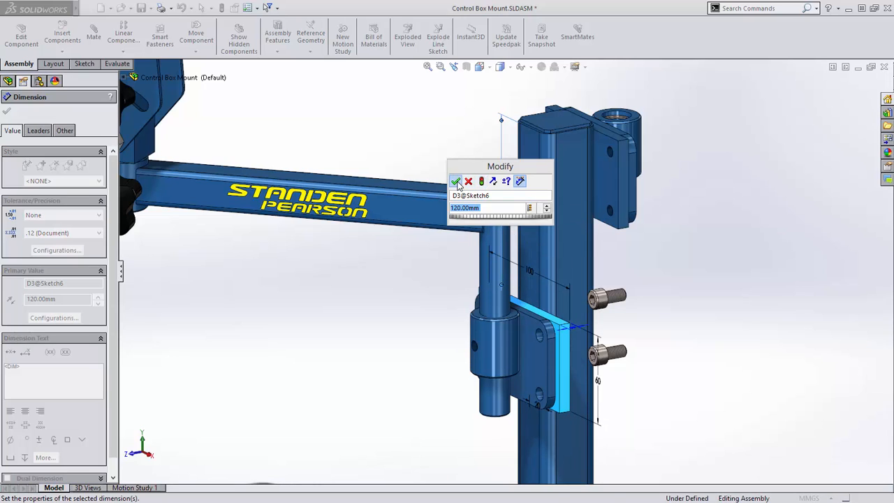
{"action": "left_click", "coordinate": [455, 181]}
{"action": "left_click", "coordinate": [433, 268]}
{"action": "left_click", "coordinate": [496, 271]}
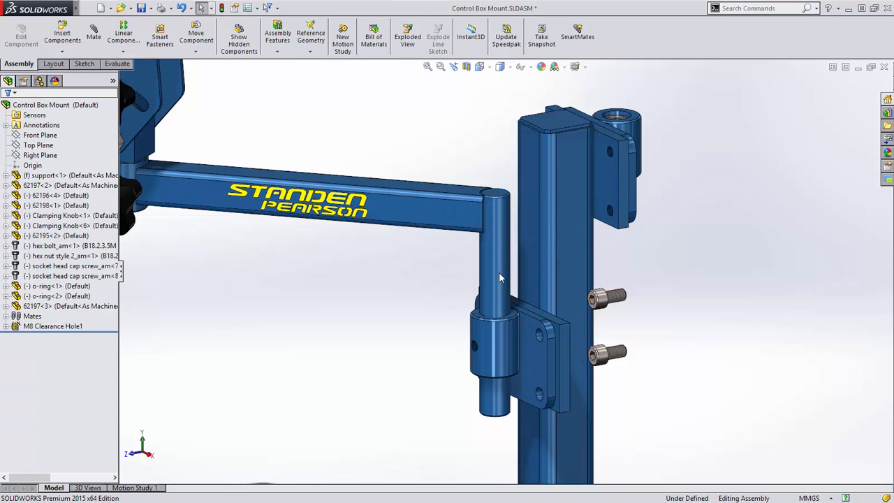
Step: Mate the upper socket head cap screw to the bracket's upper hole with Profile Center and locked rotation
{"action": "left_click", "coordinate": [28, 384]}
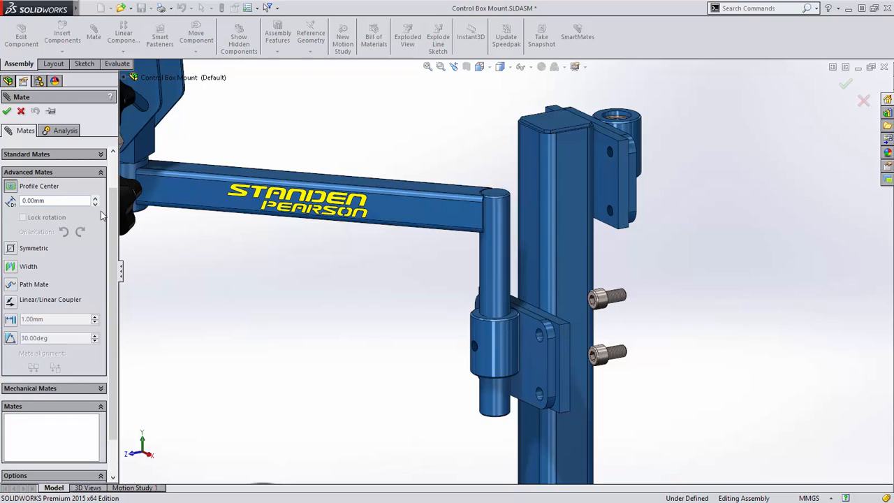
{"action": "left_click", "coordinate": [608, 299]}
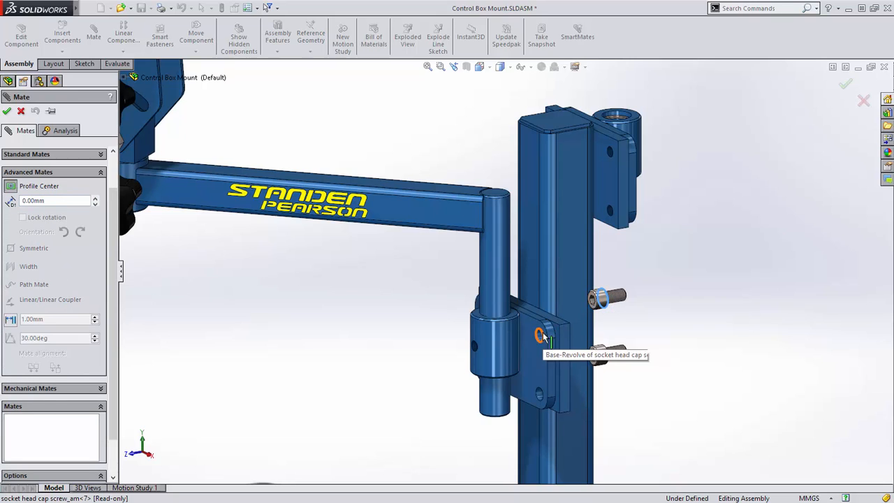
{"action": "left_click", "coordinate": [543, 336]}
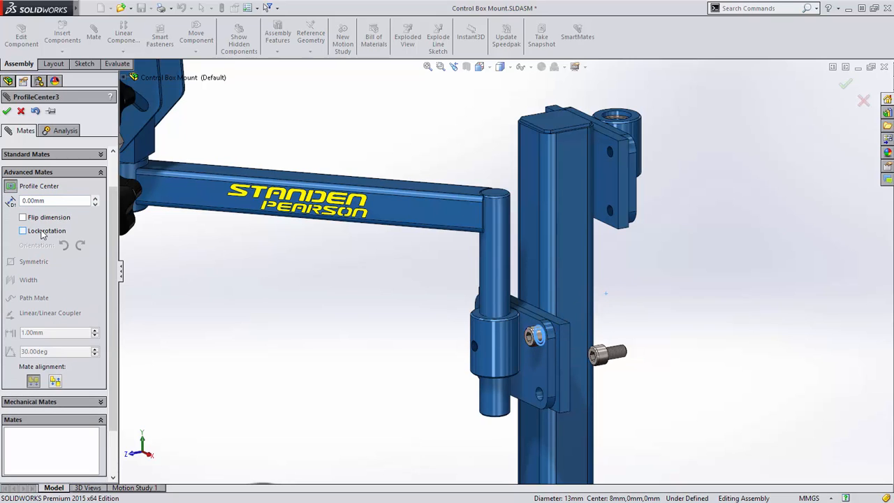
{"action": "left_click", "coordinate": [44, 231]}
{"action": "left_click", "coordinate": [6, 111]}
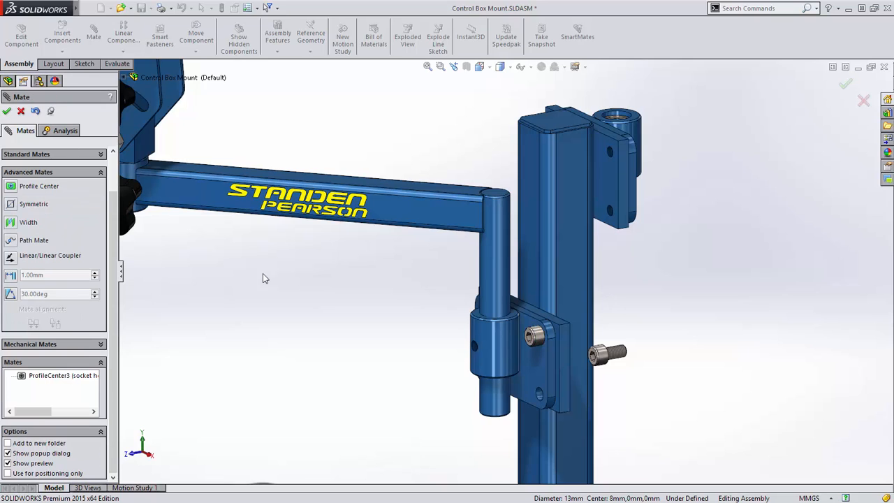
Step: Mate the remaining socket head cap screw to the bracket's lower hole with a Profile Center mate and locked rotation
{"action": "left_click", "coordinate": [607, 356]}
{"action": "left_click", "coordinate": [539, 393]}
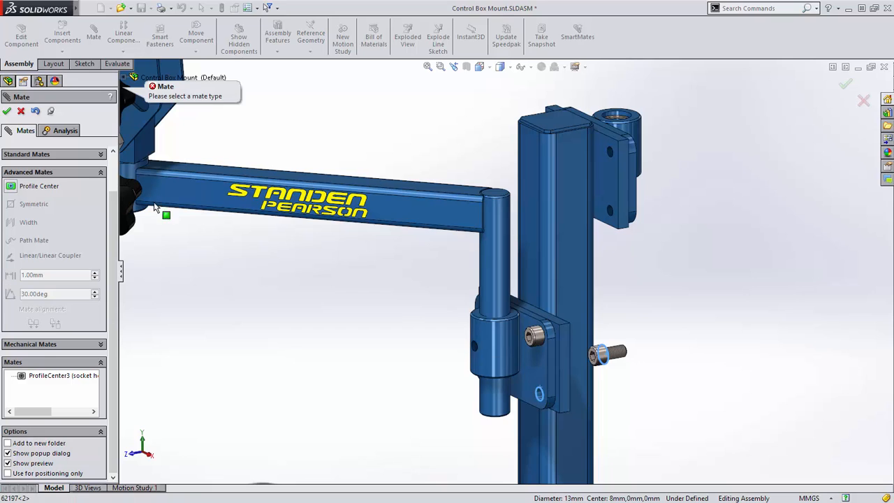
{"action": "left_click", "coordinate": [46, 187]}
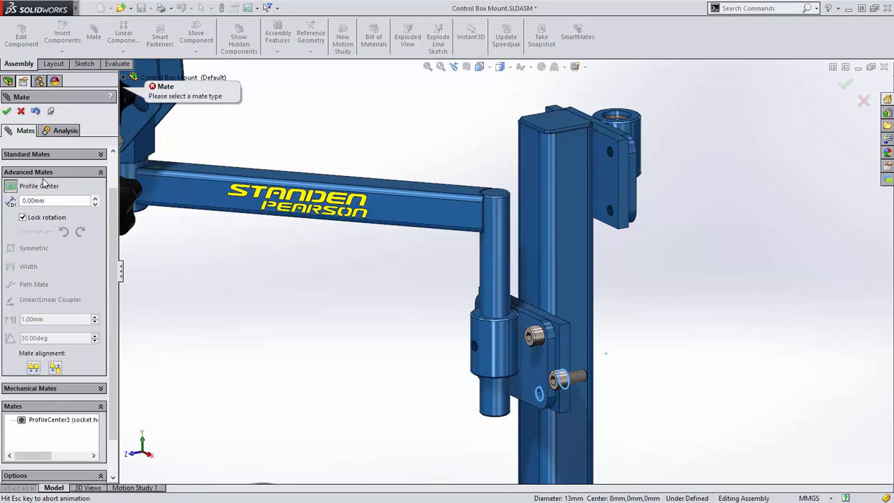
{"action": "left_click", "coordinate": [6, 111]}
{"action": "left_click", "coordinate": [6, 112]}
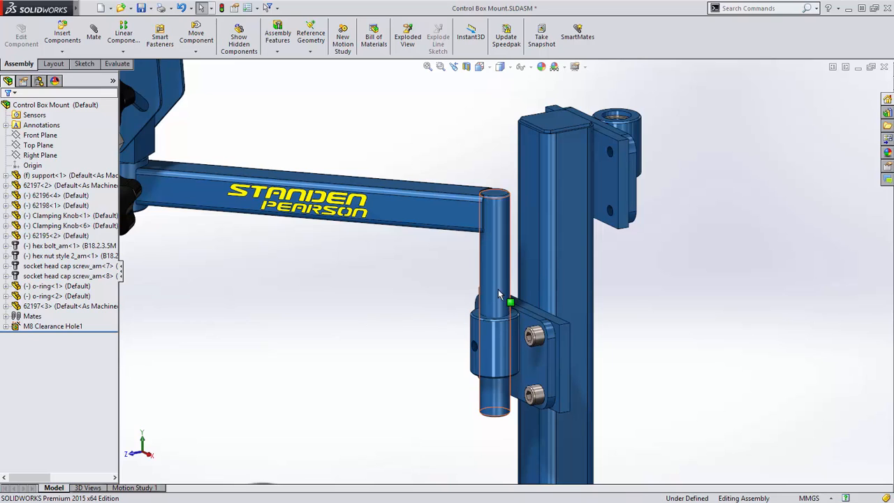
Step: Create a Width mate between arm 62196's underside and lower pin end face and the bracket collar's top and bottom faces
{"action": "left_click_drag", "start_coordinate": [509, 305], "coordinate": [462, 328]}
{"action": "middle_click_drag", "start_coordinate": [488, 247], "coordinate": [489, 195]}
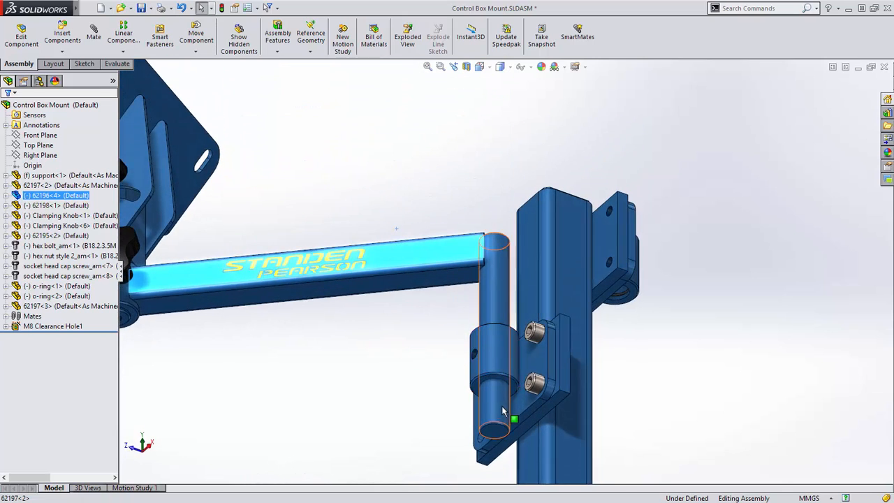
{"action": "scroll", "coordinate": [498, 419], "scroll_direction": "down", "scroll_amount": 3}
{"action": "left_click", "coordinate": [460, 352]}
{"action": "left_click", "coordinate": [492, 426], "text": "ctrl"}
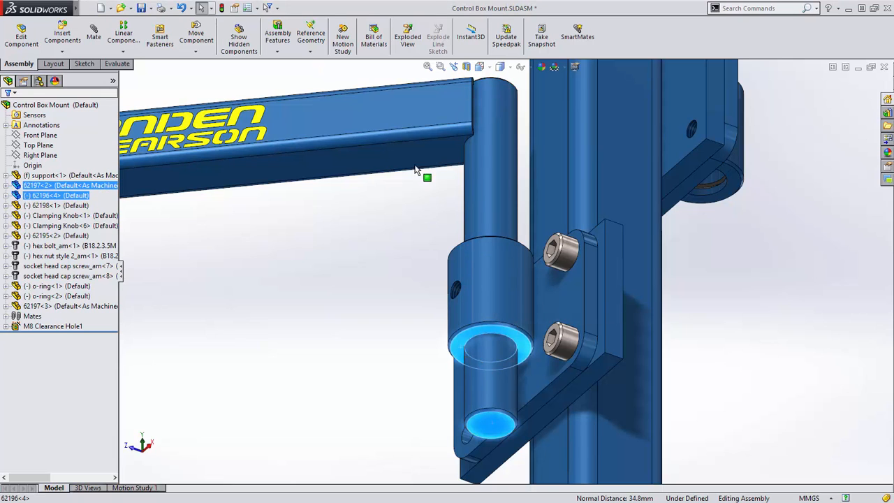
{"action": "left_click", "coordinate": [423, 172], "text": "ctrl"}
{"action": "middle_click_drag", "start_coordinate": [477, 282], "coordinate": [484, 374]}
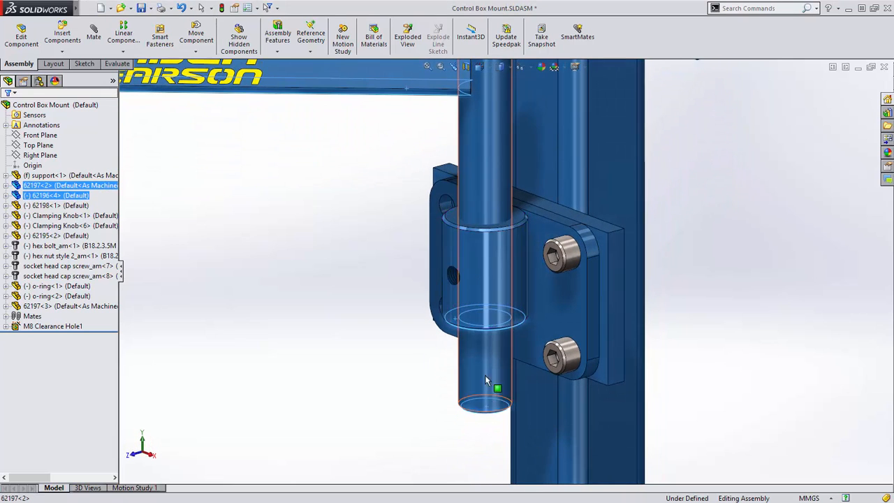
{"action": "left_click", "coordinate": [464, 220]}
{"action": "left_click", "coordinate": [561, 155]}
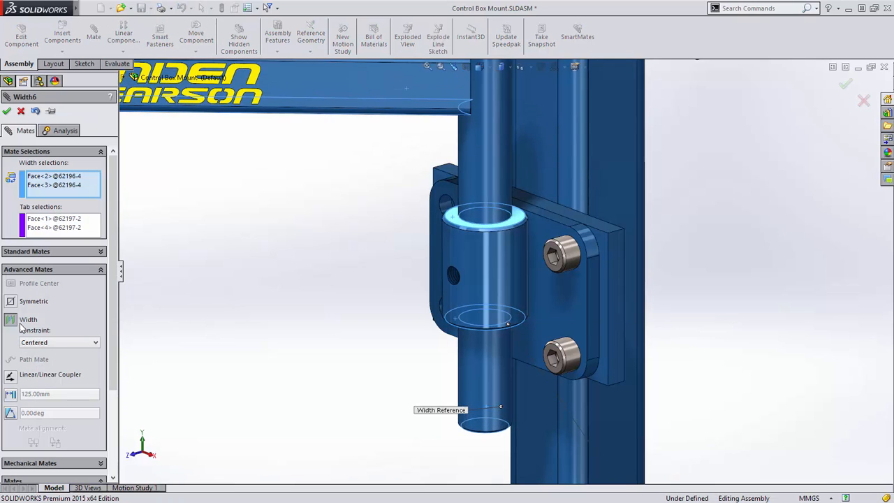
Step: Try the width mate's Dimension constraint, accept the mate with the Free constraint, and move the arm to test its travel
{"action": "left_click", "coordinate": [42, 342]}
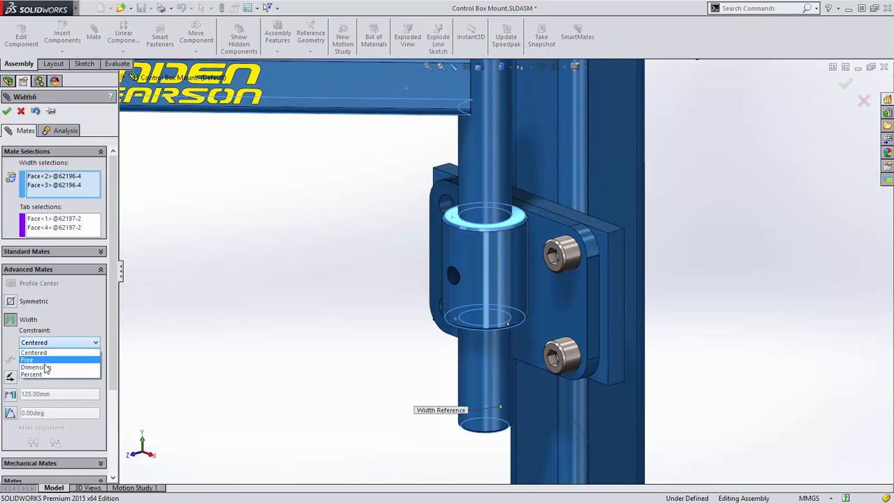
{"action": "left_click", "coordinate": [35, 366]}
{"action": "left_click", "coordinate": [96, 355]}
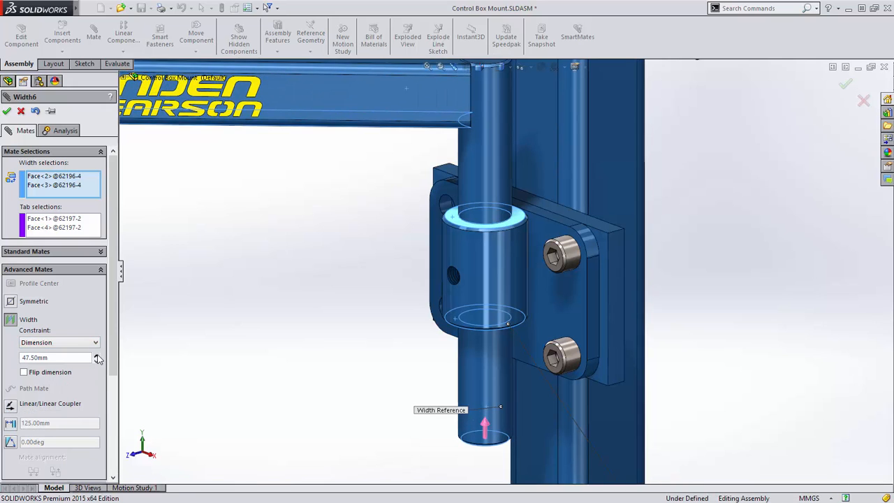
{"action": "left_click", "coordinate": [68, 345]}
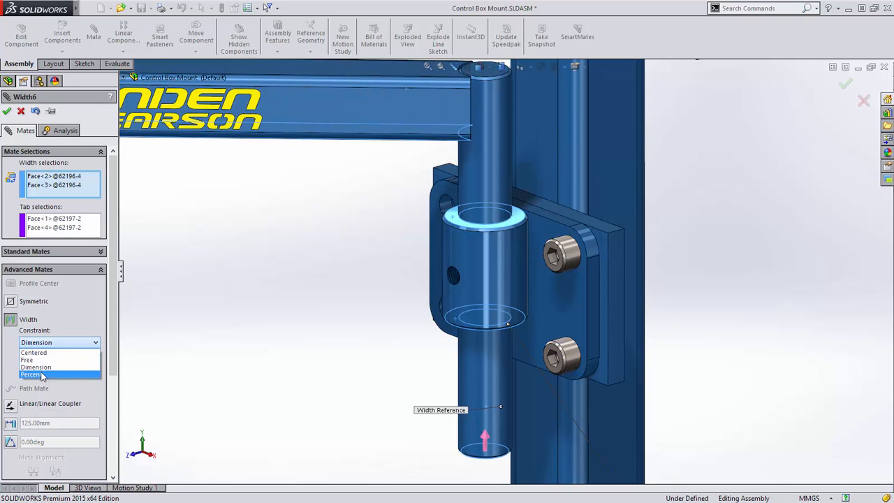
{"action": "left_click", "coordinate": [28, 360]}
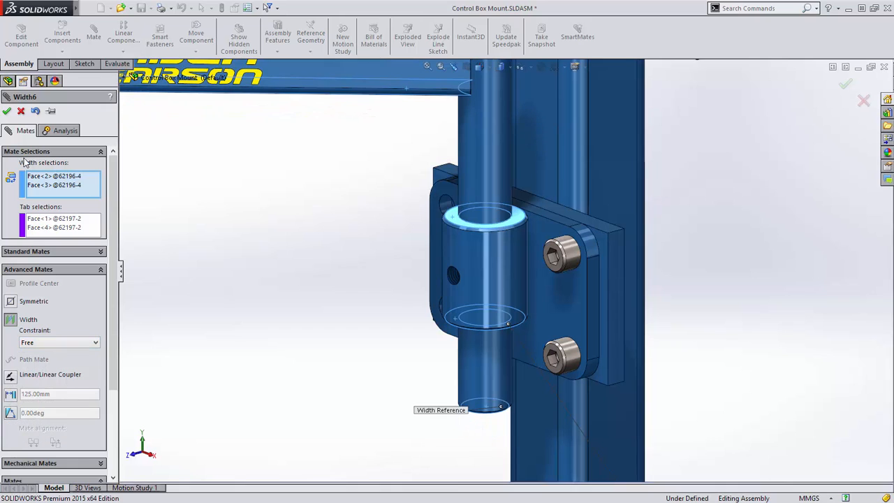
{"action": "left_click", "coordinate": [7, 112]}
{"action": "middle_click_drag", "start_coordinate": [340, 240], "coordinate": [349, 301], "text": "shift"}
{"action": "left_click_drag", "start_coordinate": [412, 195], "coordinate": [331, 235]}
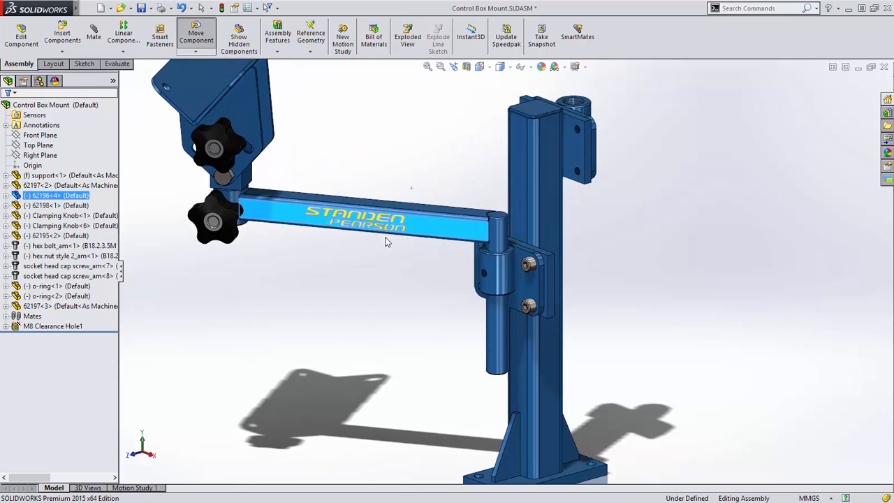
Step: Start an advanced Angle mate between the notch side face of arm 62196's socket and the stop tab face of 62198
{"action": "middle_click_drag", "start_coordinate": [275, 227], "coordinate": [340, 229]}
{"action": "scroll", "coordinate": [254, 224], "scroll_direction": "down", "scroll_amount": 4}
{"action": "scroll", "coordinate": [340, 239], "scroll_direction": "down", "scroll_amount": 6}
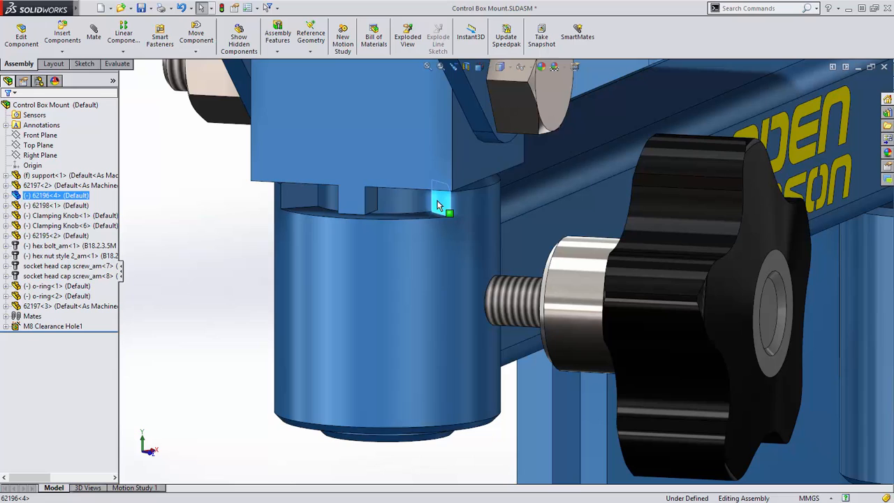
{"action": "left_click", "coordinate": [372, 201], "text": "ctrl"}
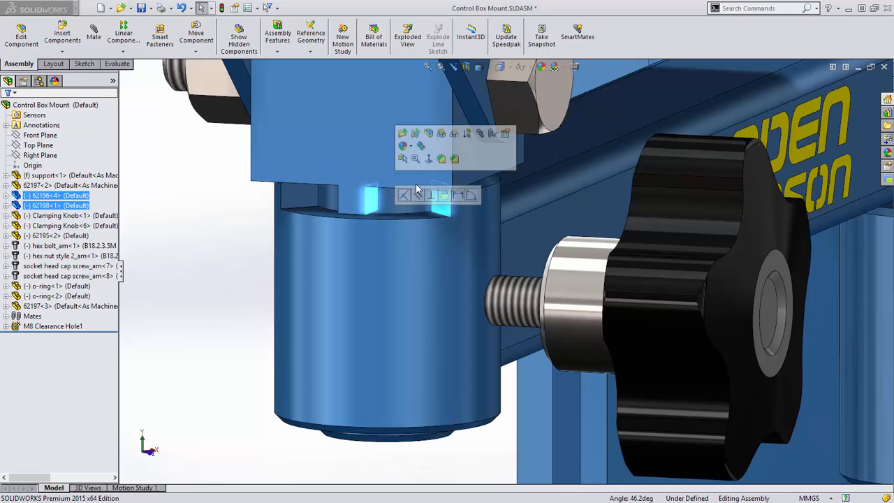
{"action": "left_click", "coordinate": [403, 194]}
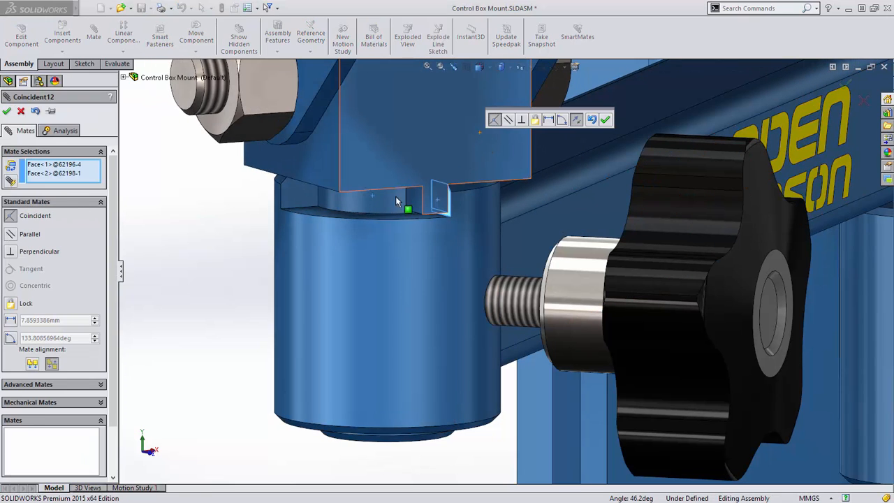
{"action": "left_click", "coordinate": [60, 384]}
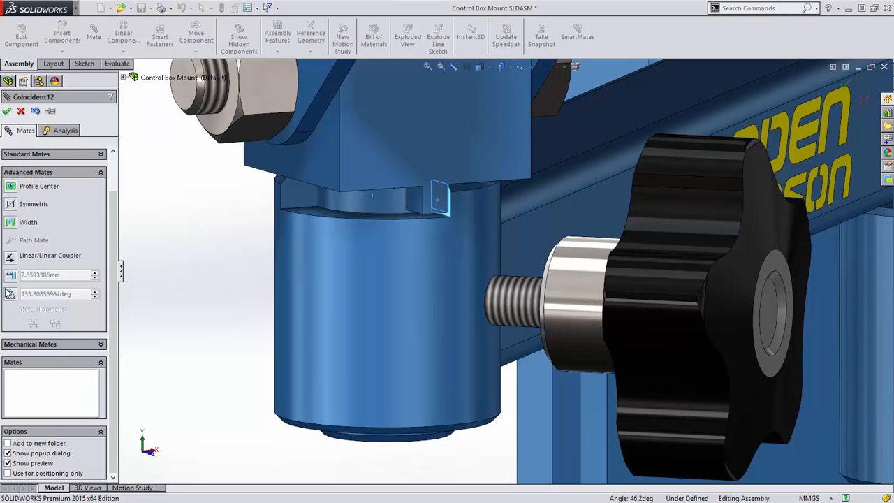
{"action": "left_click", "coordinate": [10, 293]}
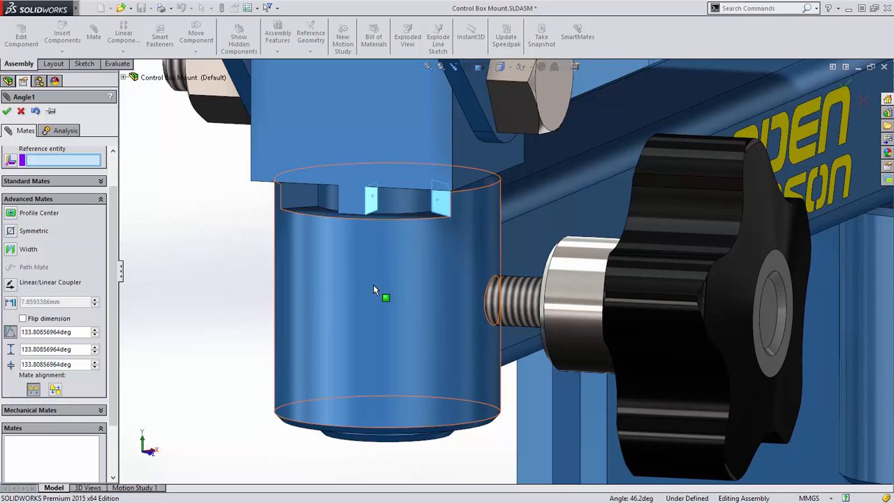
Step: Auto-fill the angle mate's reference entity with the arm socket's bore face, and flip the mate's angle dimension
{"action": "left_click", "coordinate": [391, 298]}
{"action": "scroll", "coordinate": [424, 306], "scroll_direction": "up", "scroll_amount": 6}
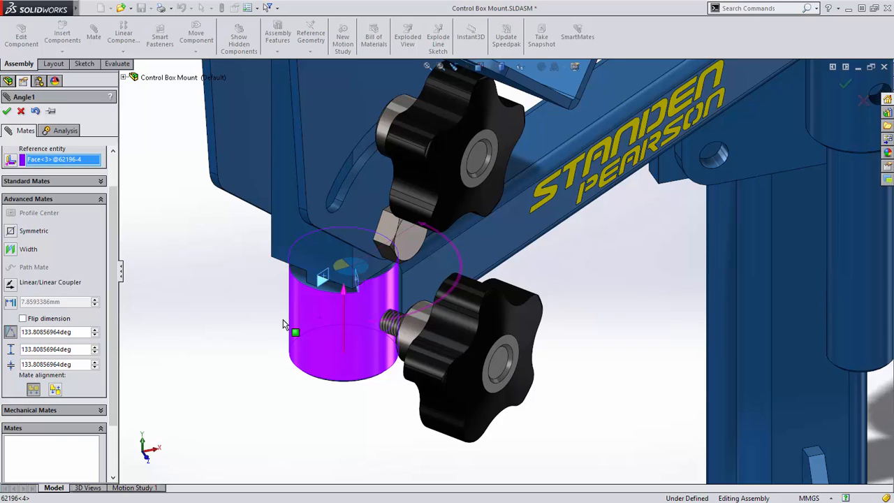
{"action": "left_click", "coordinate": [11, 162]}
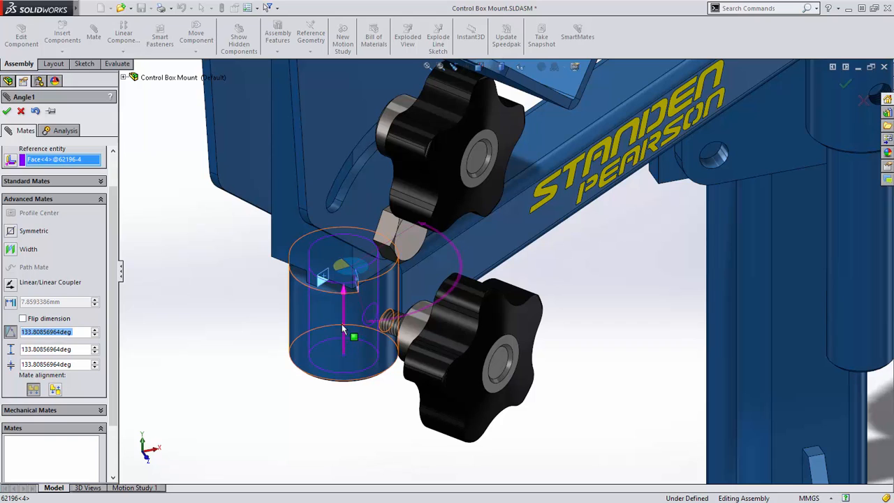
{"action": "left_click", "coordinate": [350, 273]}
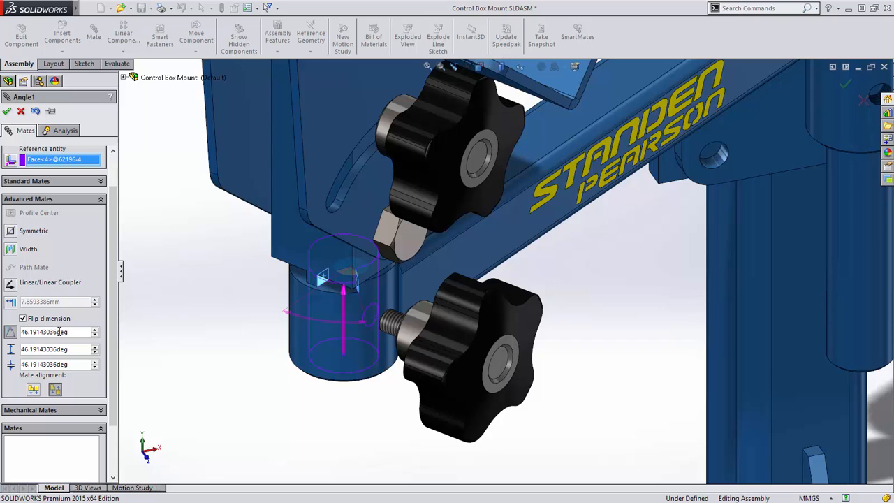
Step: Set the angle to 45 degrees with a 90 degree maximum and 0 degree minimum, and accept the limit angle mate
{"action": "type", "text": "45"}
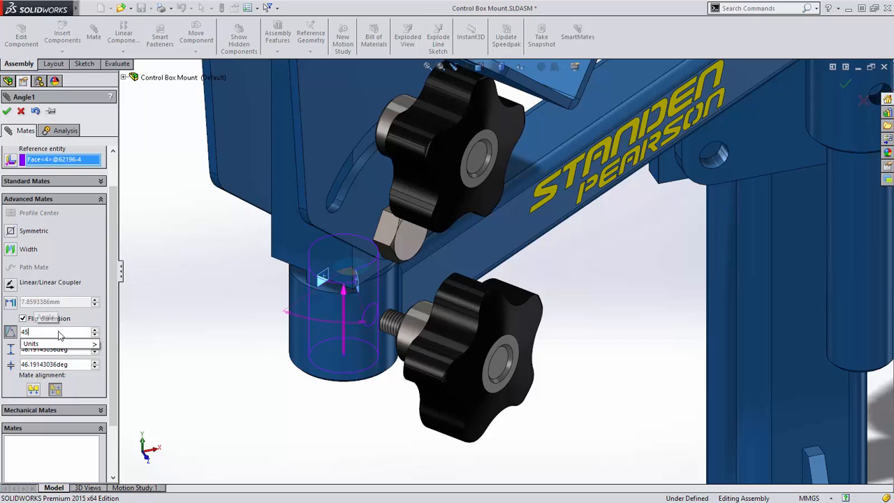
{"action": "key", "text": "Tab"}
{"action": "type", "text": "90"}
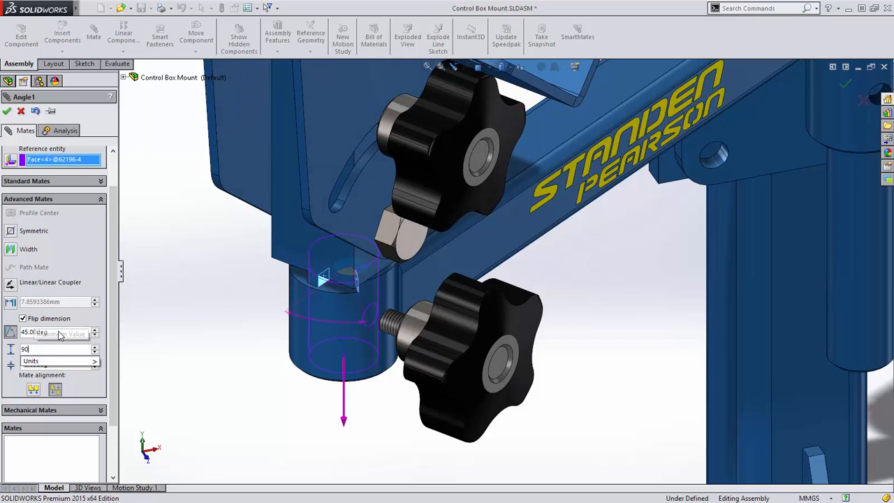
{"action": "key", "text": "Tab"}
{"action": "type", "text": "0"}
{"action": "key", "text": "Tab"}
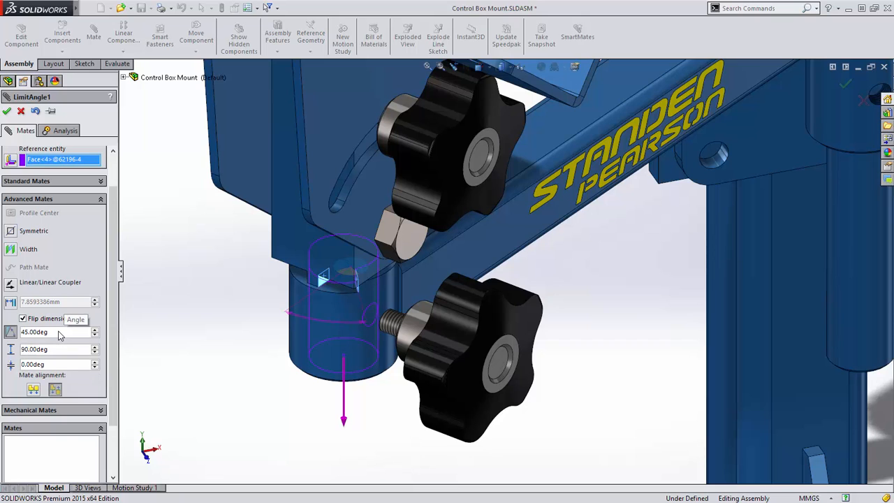
{"action": "left_click", "coordinate": [8, 113]}
{"action": "left_click", "coordinate": [8, 112]}
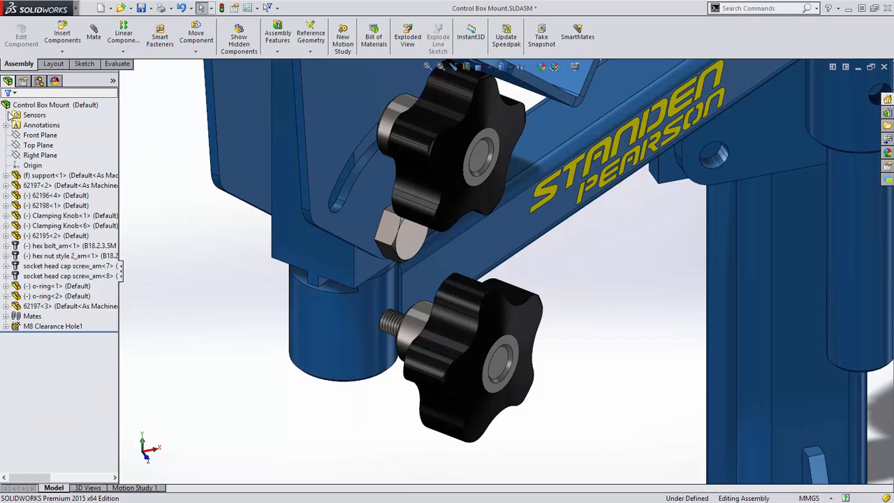
Step: Move the limit angle mate's dimension down over the arm socket and inspect its editable angle and limit values
{"action": "left_click", "coordinate": [7, 316]}
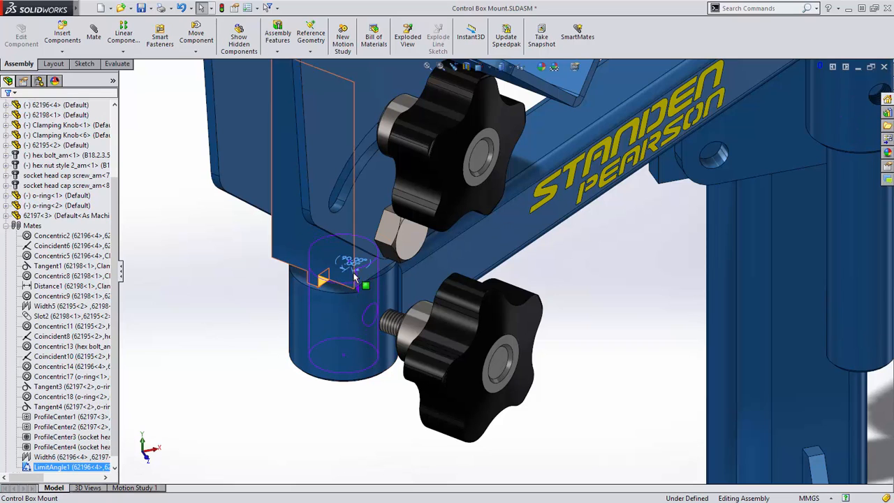
{"action": "left_click_drag", "start_coordinate": [354, 262], "coordinate": [342, 323]}
{"action": "left_click", "coordinate": [341, 323]}
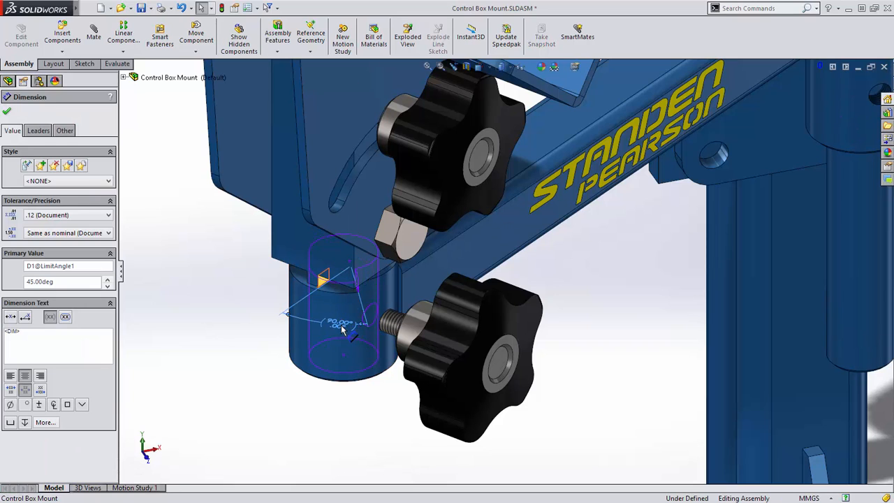
{"action": "double_click", "coordinate": [341, 330]}
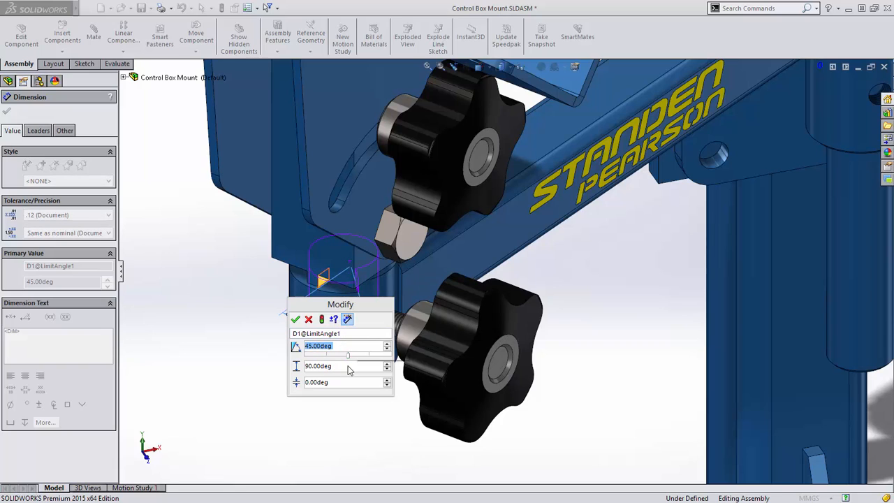
{"action": "left_click", "coordinate": [308, 320]}
{"action": "key", "text": "Escape"}
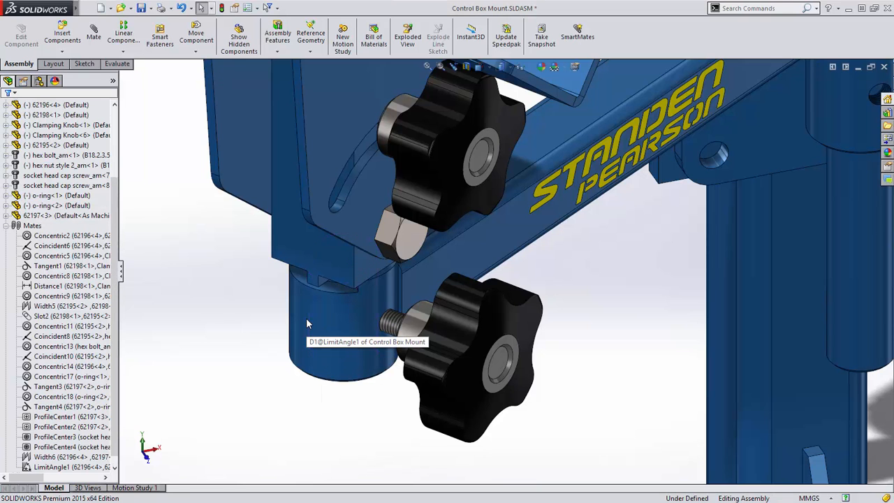
Step: Move the control box bracket to test how the bracket and swing arm travel with the new limit angle mate
{"action": "key", "text": "f"}
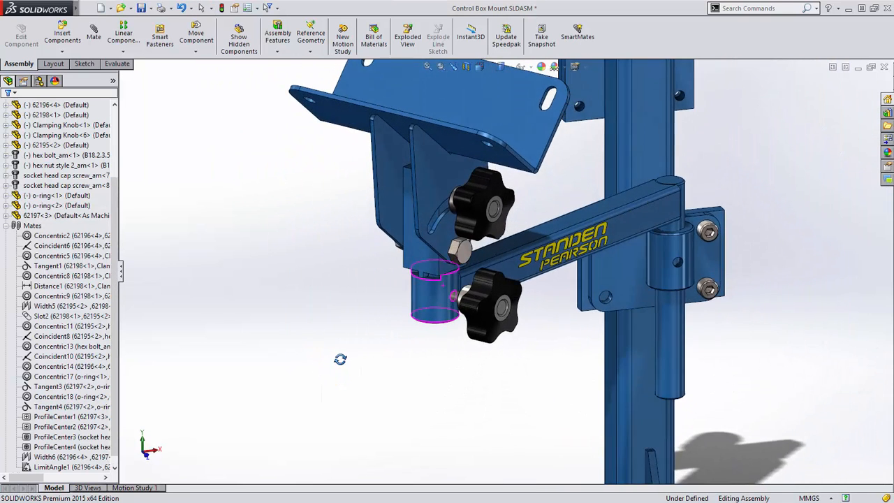
{"action": "middle_click_drag", "start_coordinate": [343, 365], "coordinate": [278, 343], "text": "ctrl"}
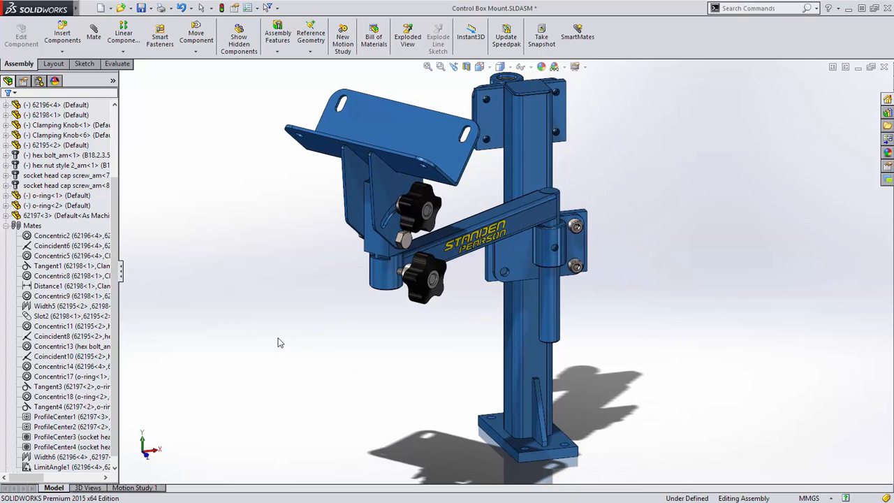
{"action": "left_click_drag", "start_coordinate": [366, 232], "coordinate": [424, 246]}
{"action": "left_click", "coordinate": [336, 237]}
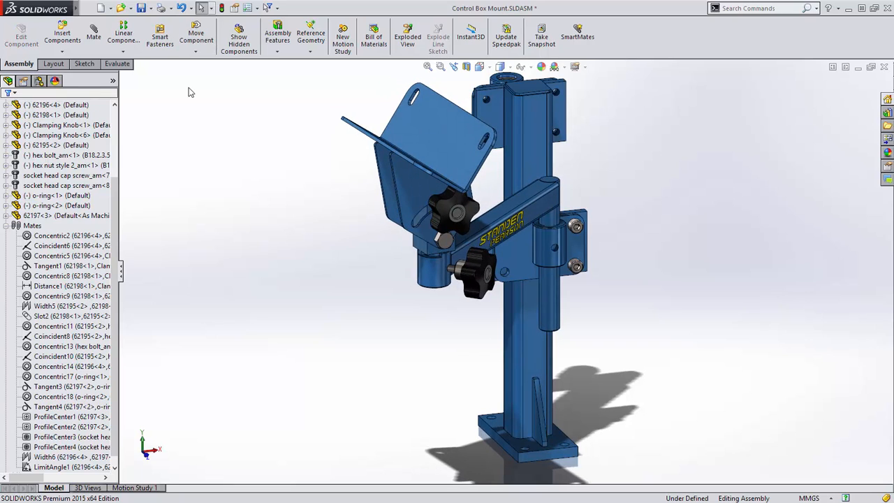
Step: Temporarily fix arm 62196 in Move Component and swivel the control box bracket on its own
{"action": "left_click", "coordinate": [195, 38]}
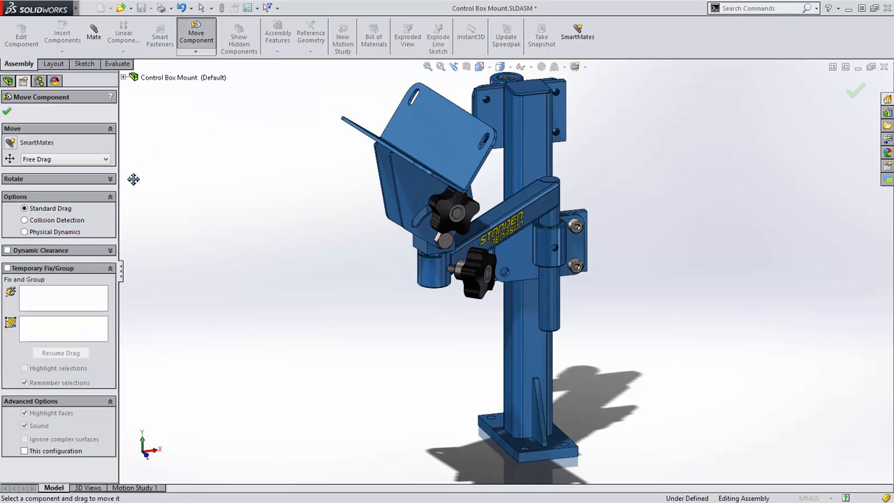
{"action": "left_click", "coordinate": [62, 297]}
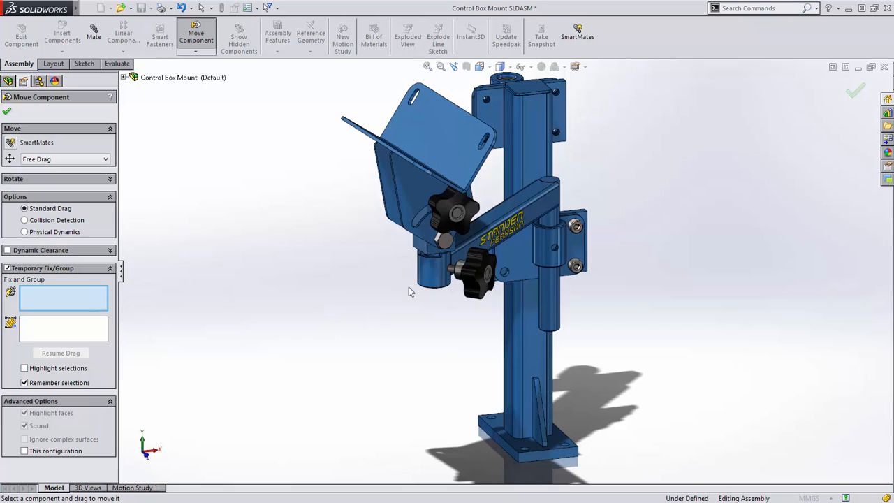
{"action": "left_click", "coordinate": [429, 279]}
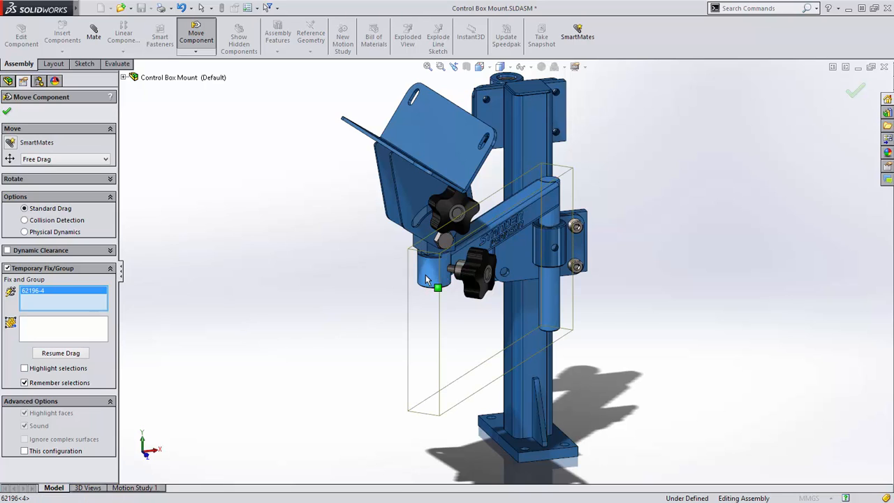
{"action": "left_click", "coordinate": [71, 357]}
{"action": "left_click_drag", "start_coordinate": [414, 203], "coordinate": [426, 248]}
Step: Group components 62195 and 62198 with arm 62196 still fixed, swivel them together, and finish Move Component
{"action": "left_click", "coordinate": [47, 330]}
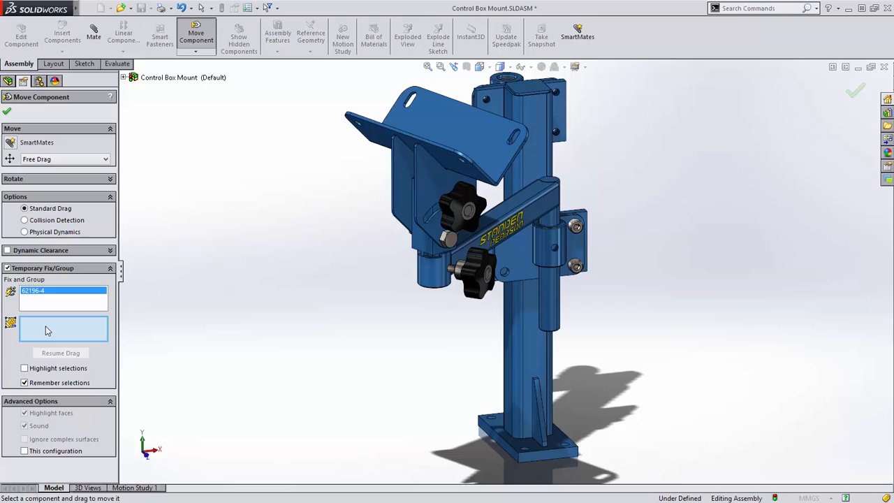
{"action": "left_click", "coordinate": [419, 236]}
{"action": "left_click", "coordinate": [422, 240]}
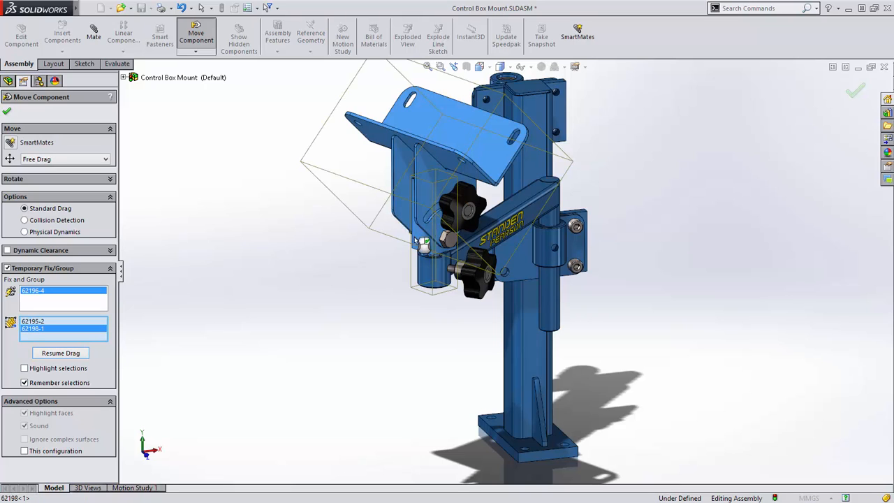
{"action": "left_click", "coordinate": [68, 354]}
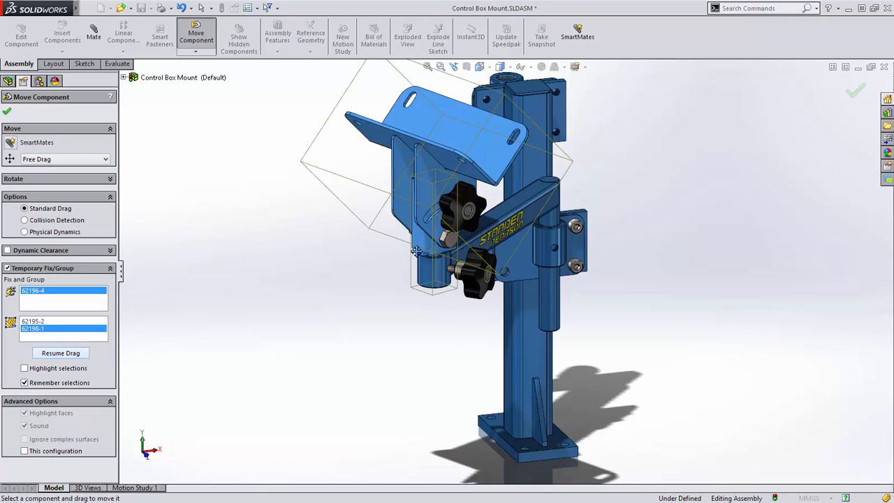
{"action": "left_click_drag", "start_coordinate": [415, 251], "coordinate": [414, 223]}
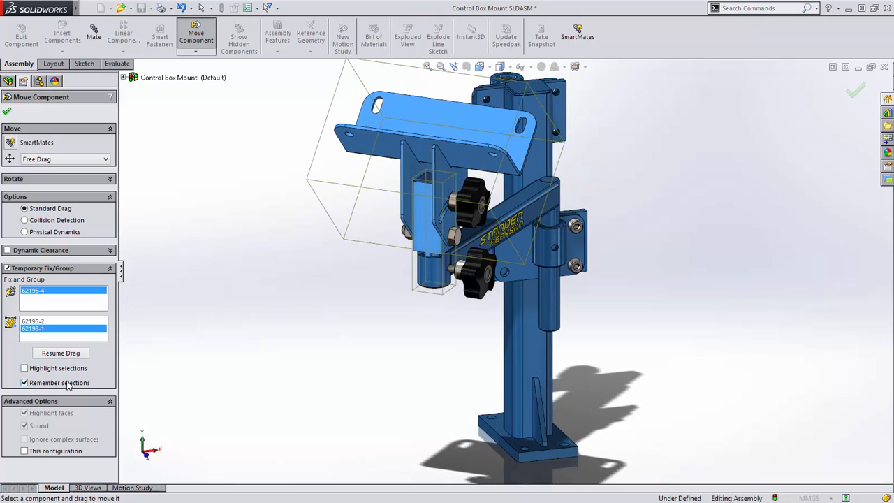
{"action": "left_click", "coordinate": [7, 113]}
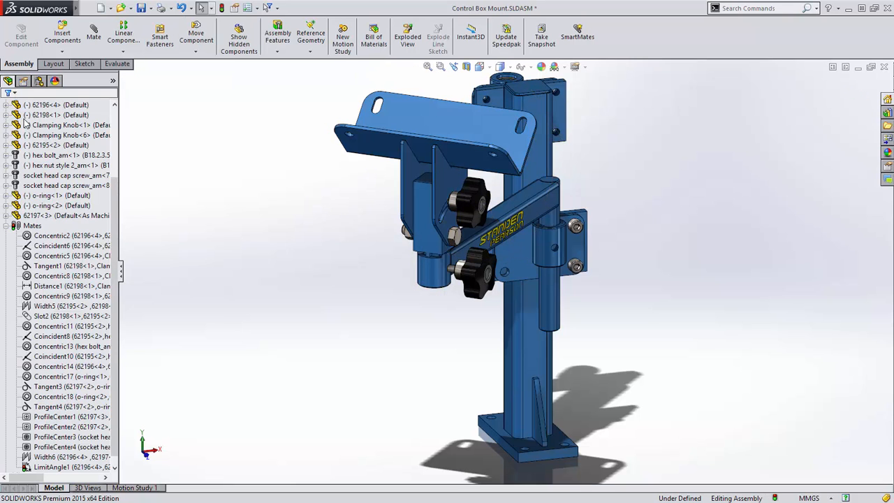
Step: Load Clamping Knob.SLDPRT from the Components folder for insertion into the assembly
{"action": "middle_click_drag", "start_coordinate": [374, 216], "coordinate": [343, 217]}
{"action": "middle_click_drag", "start_coordinate": [676, 351], "coordinate": [457, 305], "text": "ctrl"}
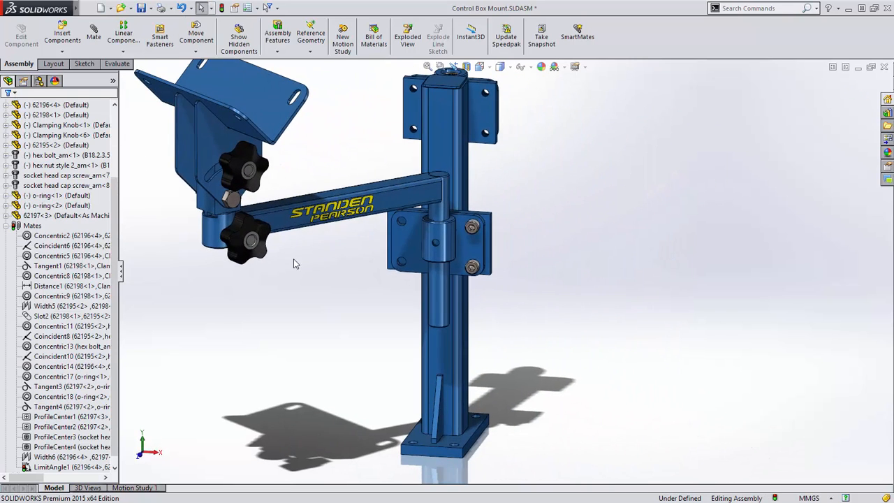
{"action": "left_click", "coordinate": [62, 53]}
{"action": "left_click", "coordinate": [74, 61]}
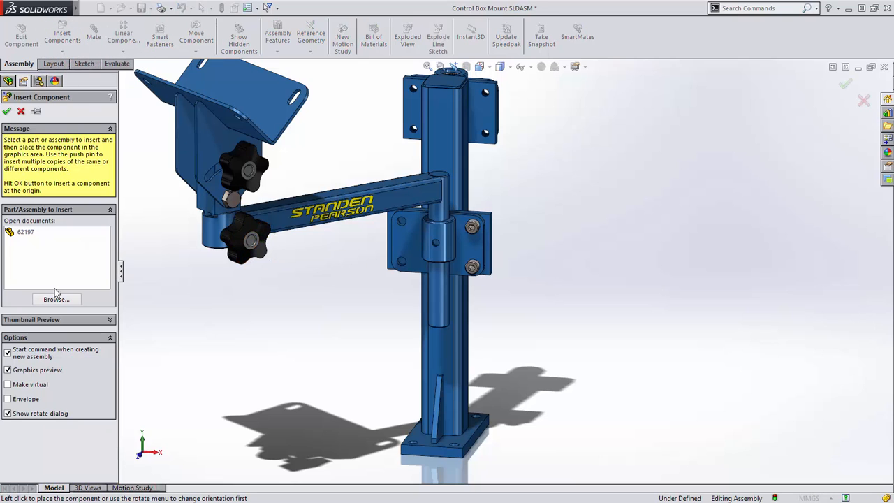
{"action": "left_click", "coordinate": [56, 299]}
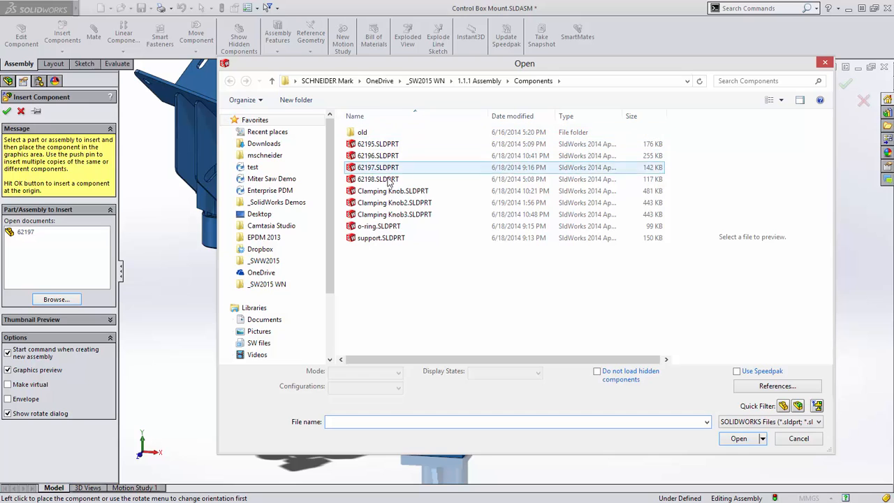
{"action": "double_click", "coordinate": [389, 190]}
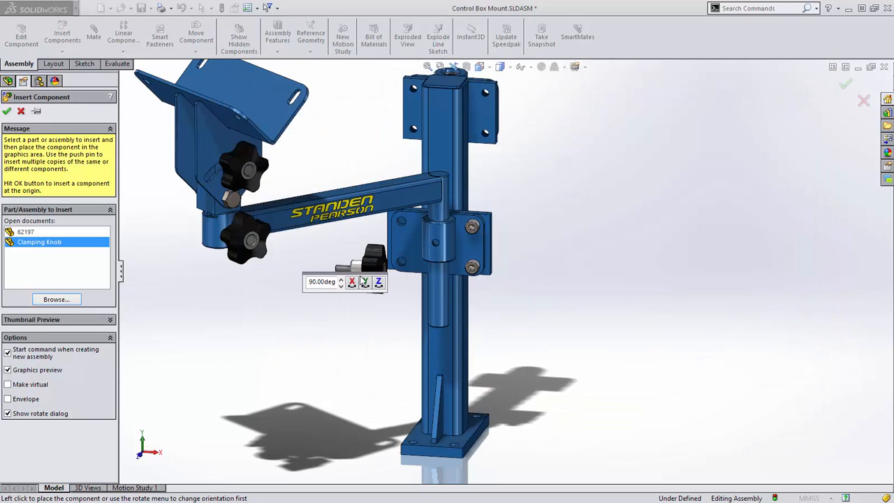
Step: Rotate the new clamping knob twice by 90 degrees about Z and once about Y, and place it beside the bracket collar
{"action": "left_click", "coordinate": [378, 283]}
{"action": "left_click", "coordinate": [378, 283]}
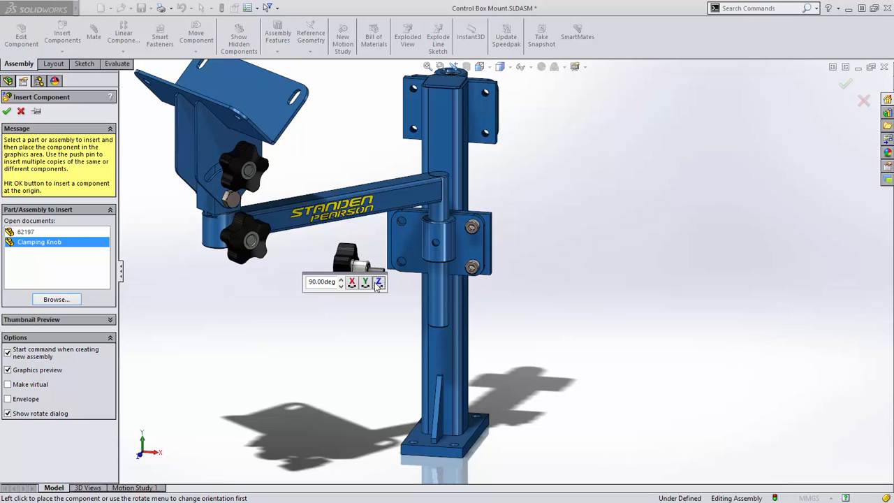
{"action": "left_click", "coordinate": [365, 284]}
{"action": "mouse_move", "coordinate": [424, 260]}
{"action": "middle_mouse_down"}
{"action": "mouse_move", "coordinate": [389, 247]}
{"action": "mouse_move", "coordinate": [409, 261]}
{"action": "middle_mouse_up"}
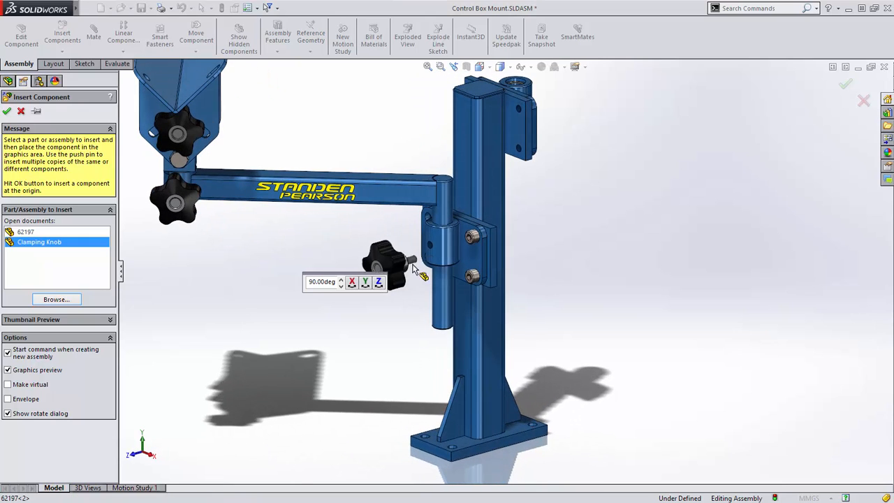
{"action": "left_click", "coordinate": [399, 254]}
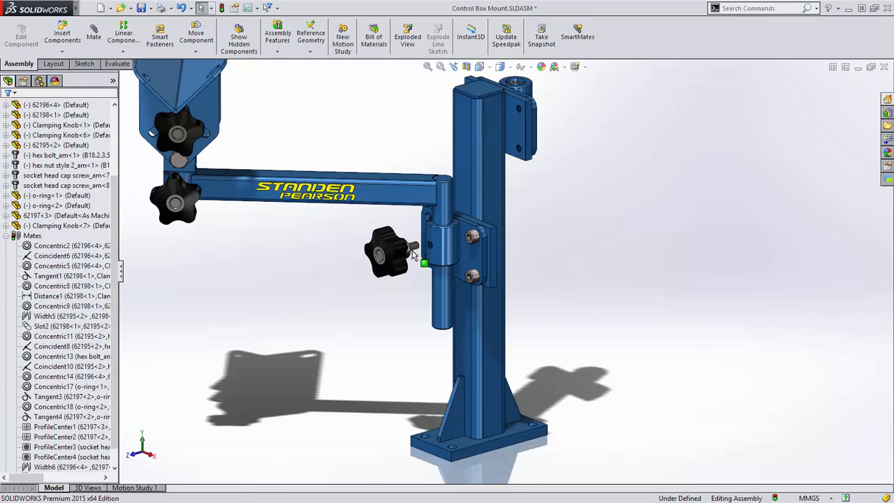
Step: Mate the new clamping knob's threaded stud concentric with the tapped hole in the bracket collar
{"action": "scroll", "coordinate": [391, 248], "scroll_direction": "down", "scroll_amount": 5}
{"action": "left_click", "coordinate": [455, 256]}
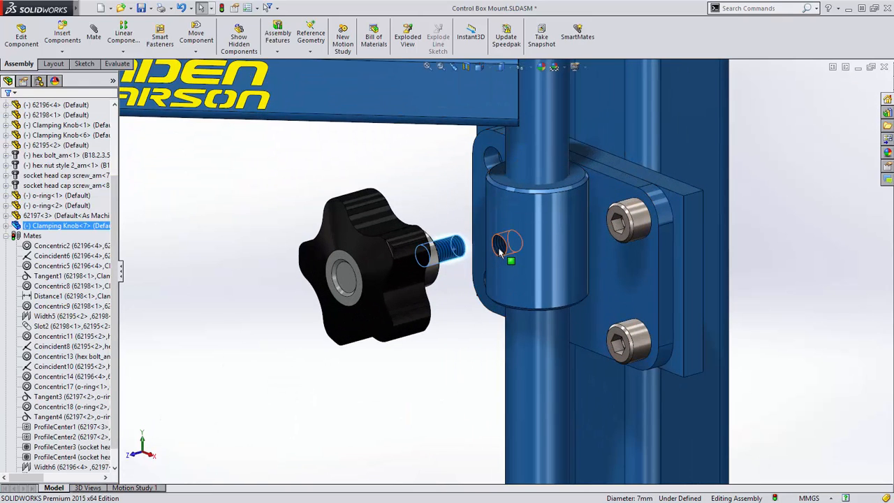
{"action": "left_click", "coordinate": [500, 246], "text": "ctrl"}
{"action": "left_click", "coordinate": [571, 245]}
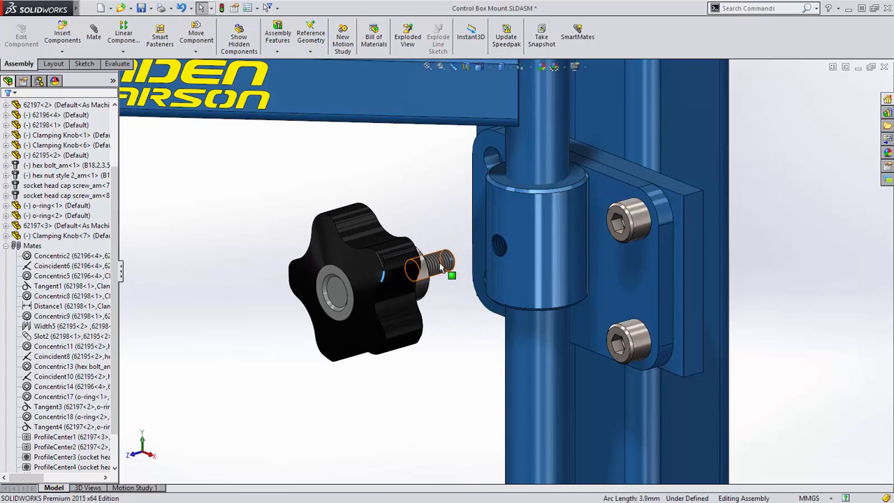
Step: Pick the hidden end face of the knob's stud with Select Other and mate it tangent to the arm's vertical shaft
{"action": "right_click", "coordinate": [455, 271]}
{"action": "left_click", "coordinate": [464, 235]}
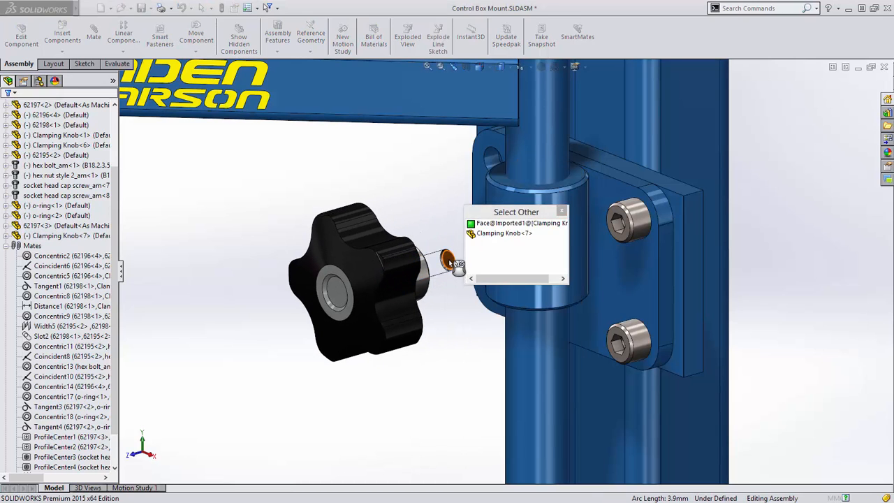
{"action": "left_click", "coordinate": [451, 268]}
{"action": "left_click", "coordinate": [519, 338], "text": "ctrl"}
{"action": "left_click", "coordinate": [558, 338]}
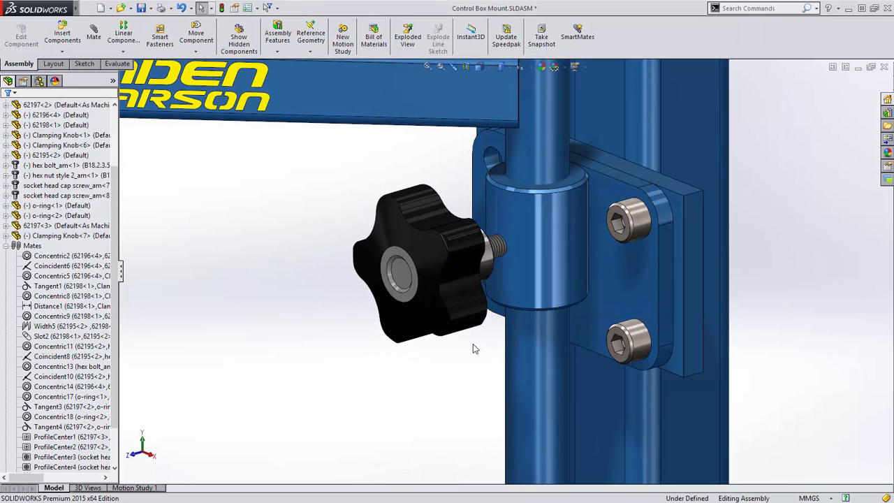
Step: Run Interference Detection on the whole Control Box Mount assembly
{"action": "scroll", "coordinate": [475, 349], "scroll_direction": "up", "scroll_amount": 5}
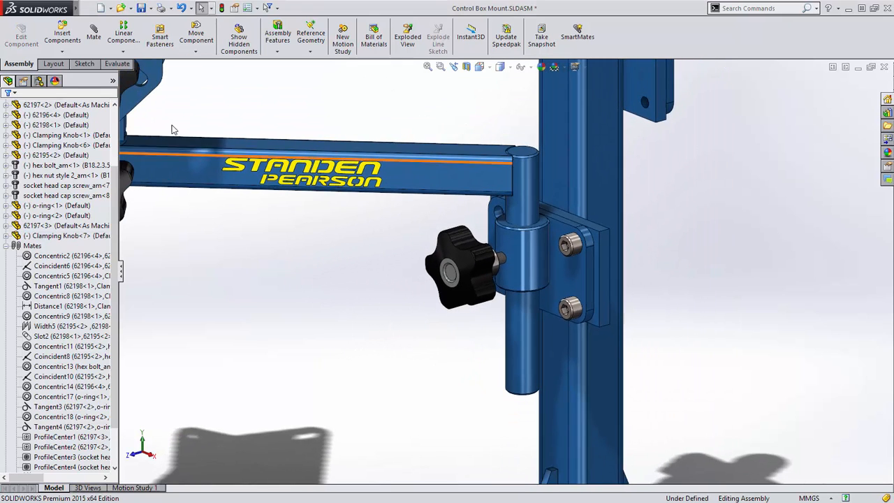
{"action": "left_click", "coordinate": [116, 63]}
{"action": "left_click", "coordinate": [78, 38]}
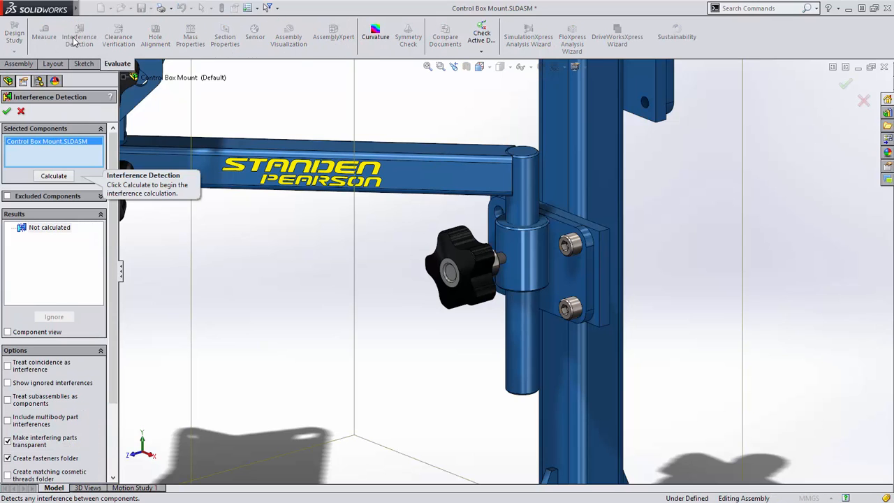
{"action": "left_click", "coordinate": [63, 177]}
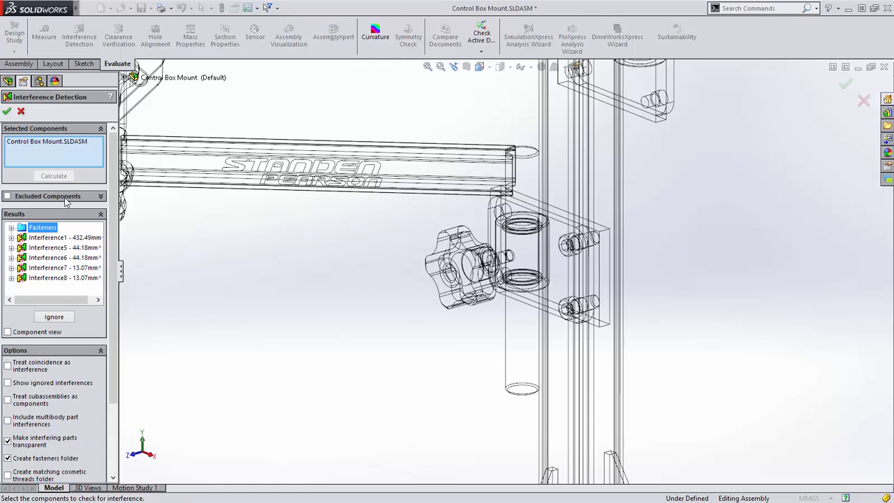
Step: Highlight Interference1, Interference5, Interference6, Interference7 and Interference8 one after another in the model
{"action": "left_click", "coordinate": [81, 239]}
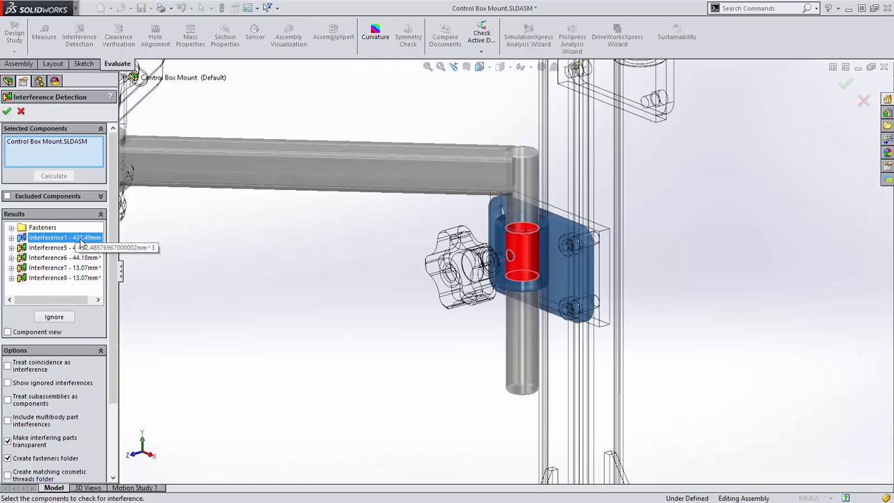
{"action": "left_click", "coordinate": [83, 249]}
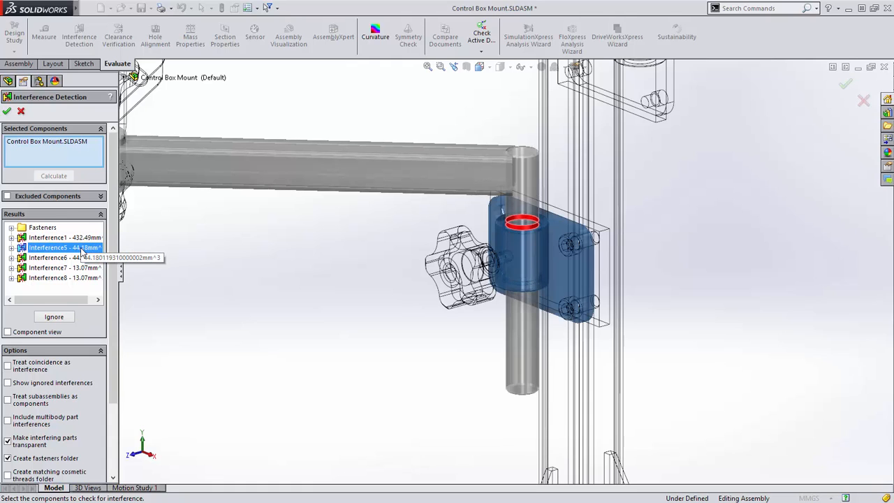
{"action": "left_click", "coordinate": [81, 257]}
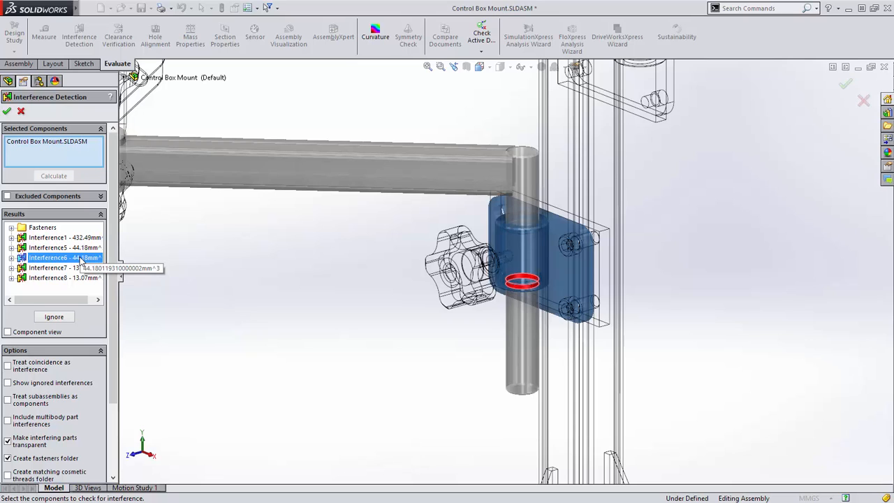
{"action": "left_click", "coordinate": [82, 268]}
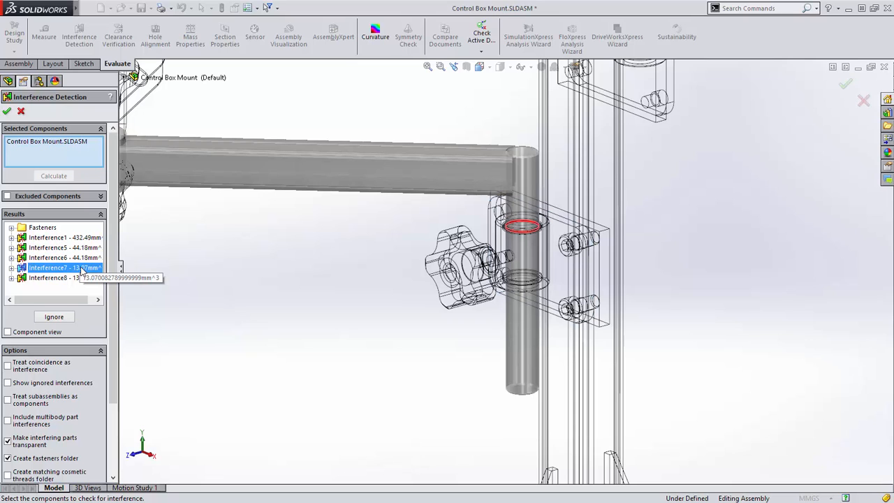
{"action": "left_click", "coordinate": [82, 278]}
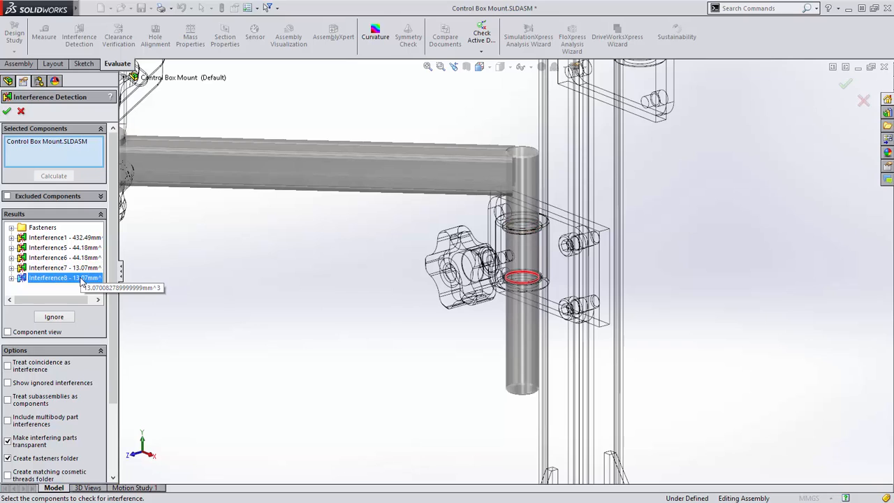
Step: Examine which components are involved in Interference8 and Interference7, widening the results area to read them fully
{"action": "left_click", "coordinate": [11, 278]}
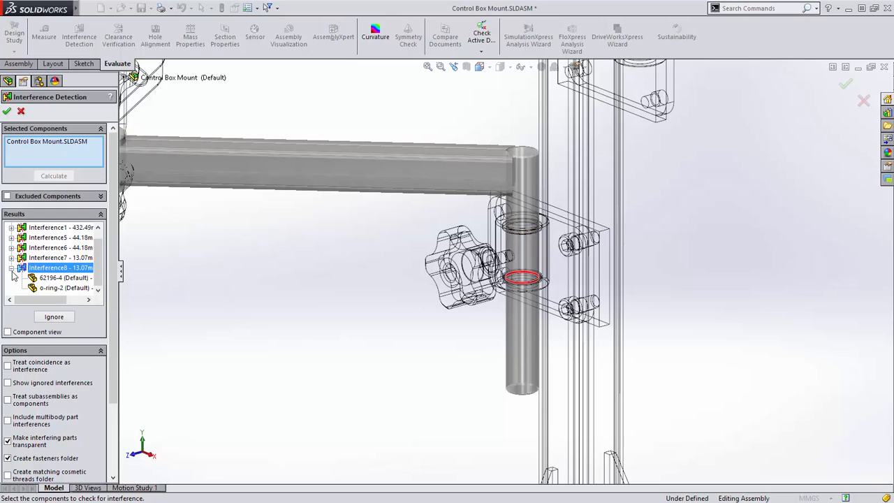
{"action": "left_click", "coordinate": [12, 268]}
{"action": "left_click", "coordinate": [11, 268]}
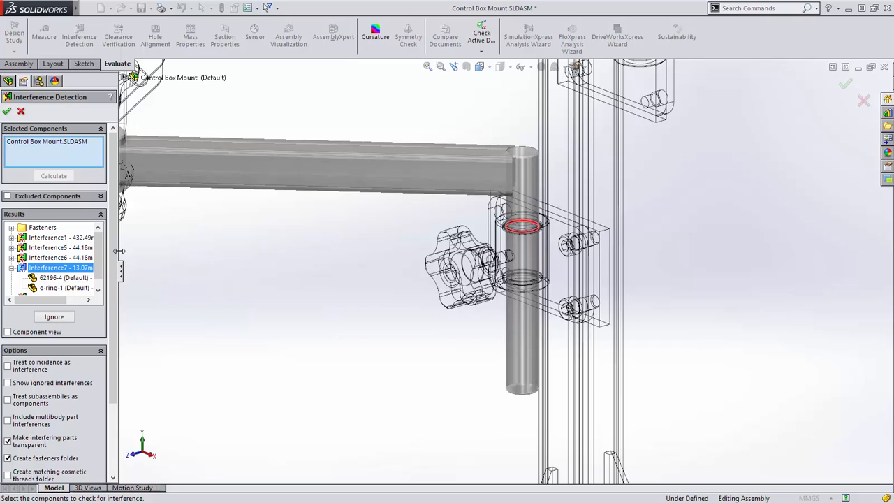
{"action": "left_click_drag", "start_coordinate": [119, 253], "coordinate": [160, 251]}
Step: Ignore all interferences up to the size of Interference7 and finish Interference Detection
{"action": "right_click", "coordinate": [94, 266]}
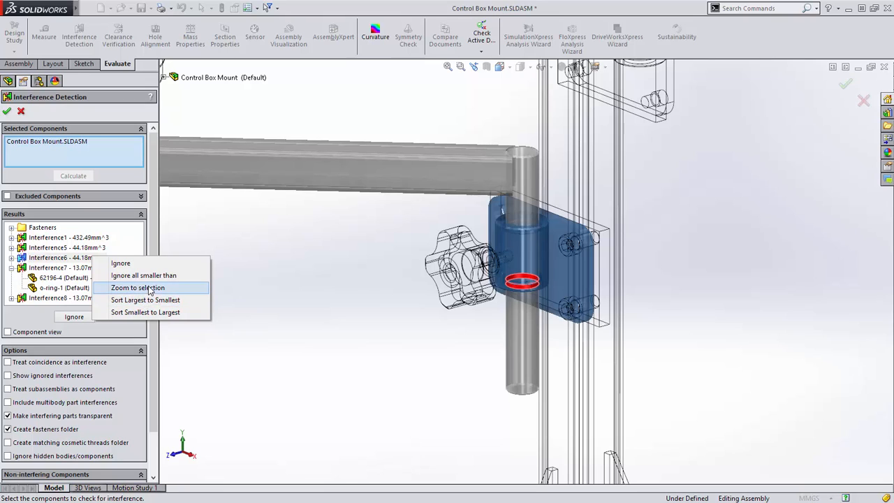
{"action": "right_click", "coordinate": [78, 267]}
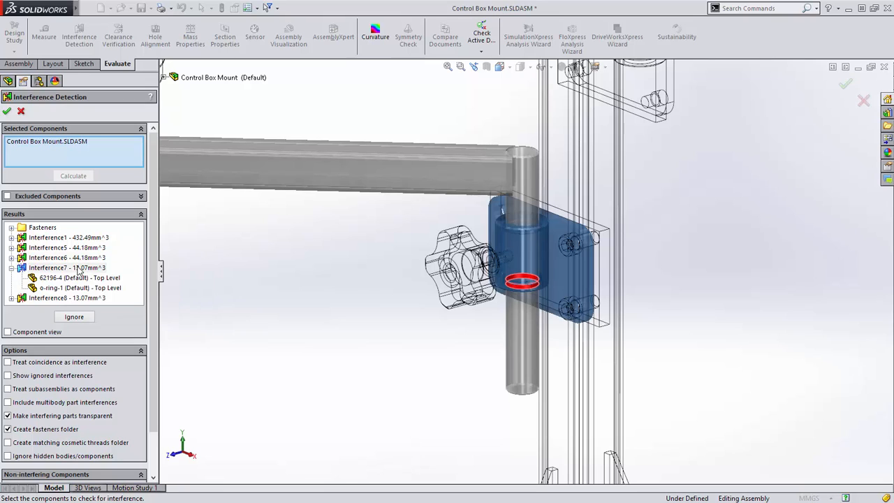
{"action": "left_click", "coordinate": [129, 287]}
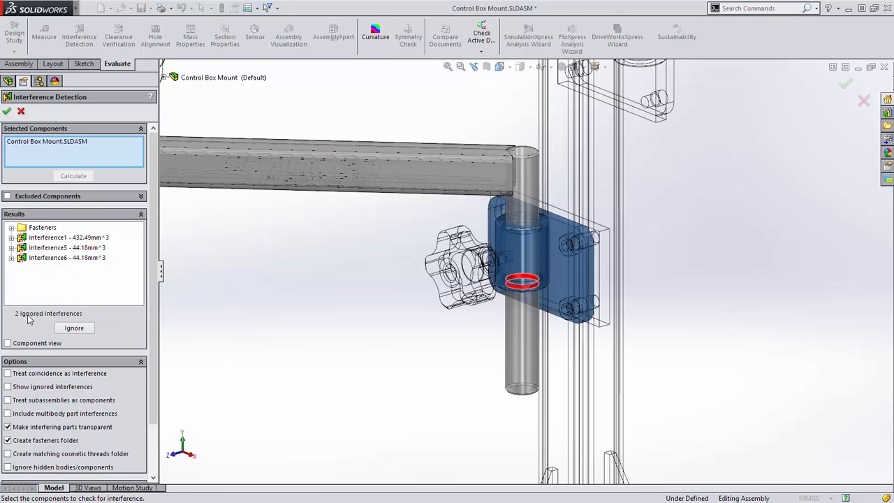
{"action": "left_click", "coordinate": [6, 111]}
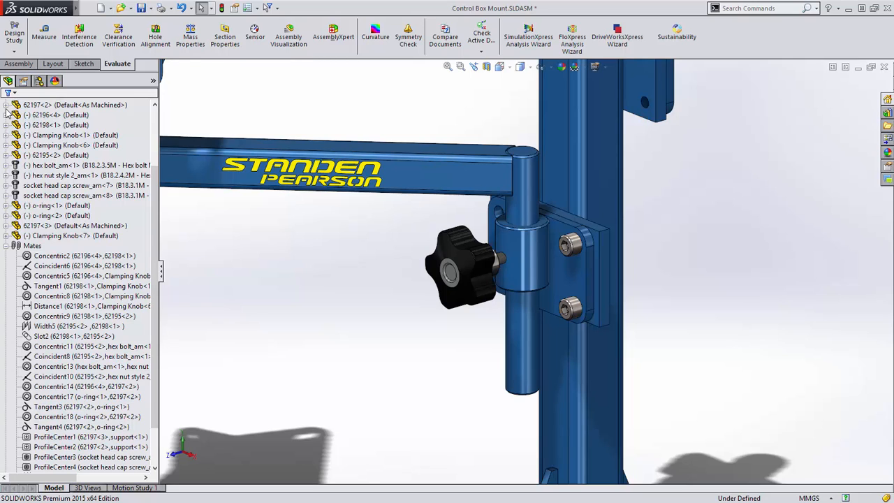
Step: Open bracket part 62197 from the assembly and unsuppress its New Bore feature
{"action": "right_click", "coordinate": [515, 263]}
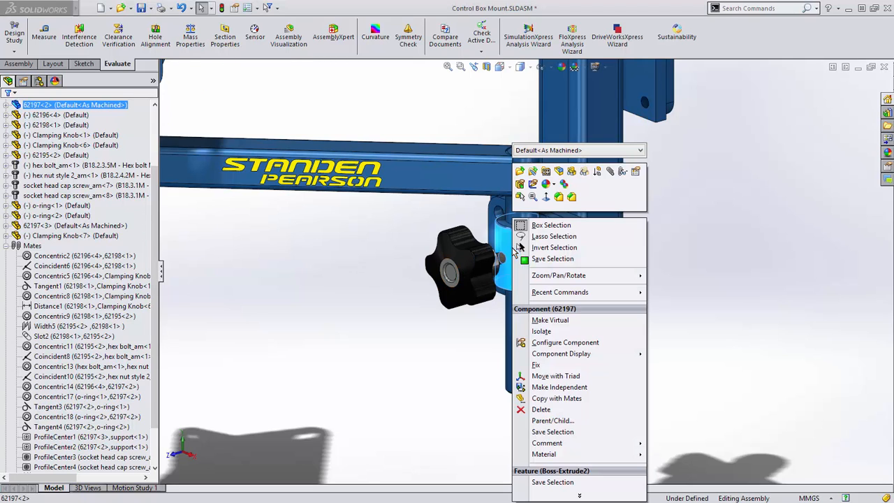
{"action": "left_click", "coordinate": [520, 172]}
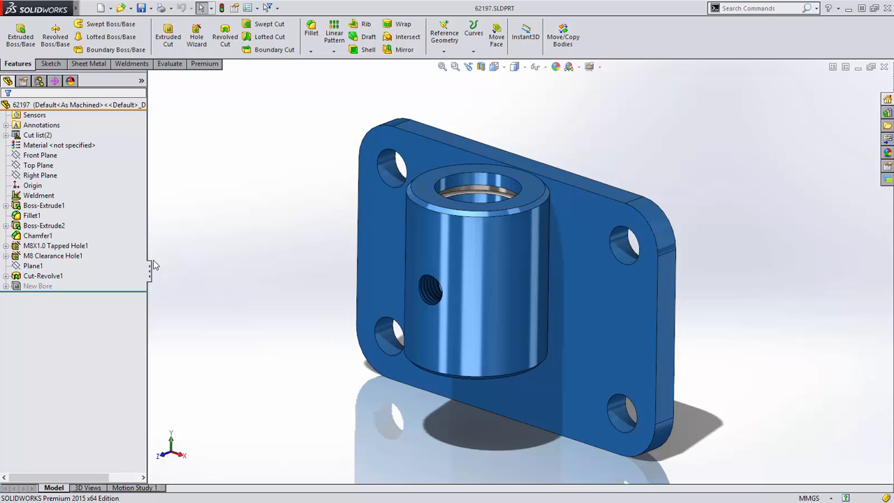
{"action": "left_click", "coordinate": [56, 286]}
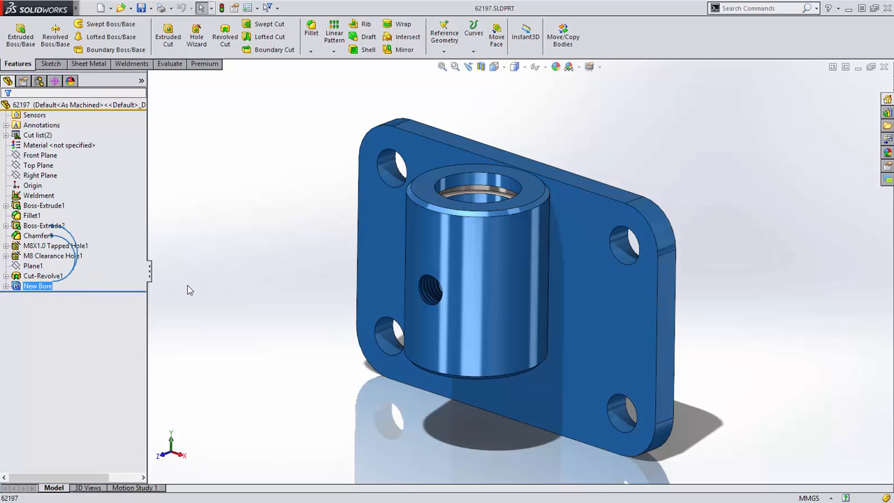
{"action": "middle_click_drag", "start_coordinate": [196, 300], "coordinate": [204, 333]}
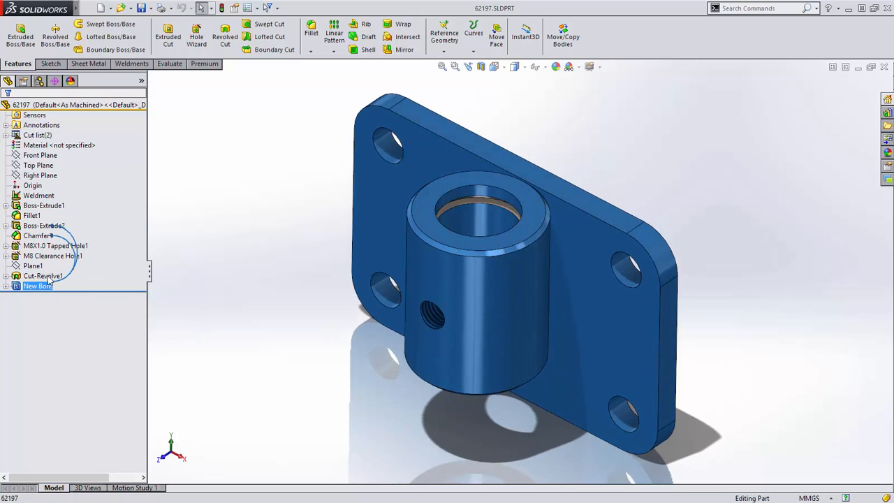
{"action": "right_click", "coordinate": [36, 286]}
{"action": "left_click", "coordinate": [70, 260]}
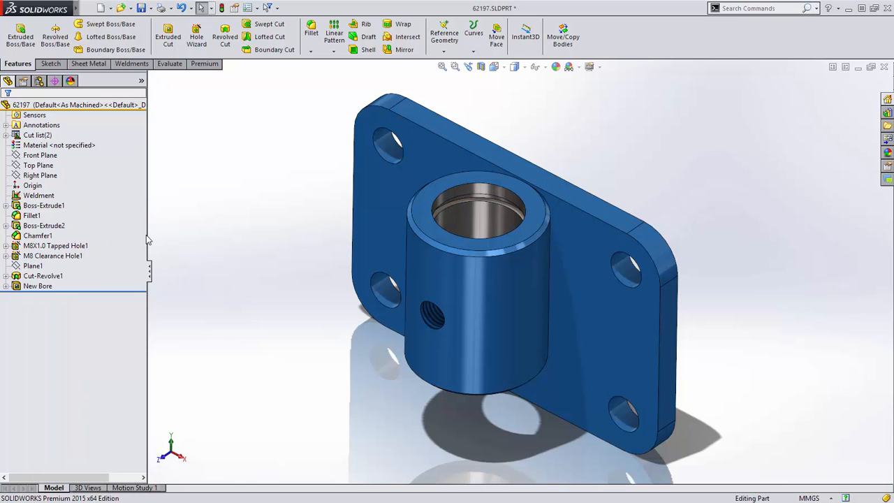
Step: Back in the assembly, repair Concentric14 with the new bore face of 62197 and replace all other missing mate references
{"action": "key", "text": "ctrl+Tab"}
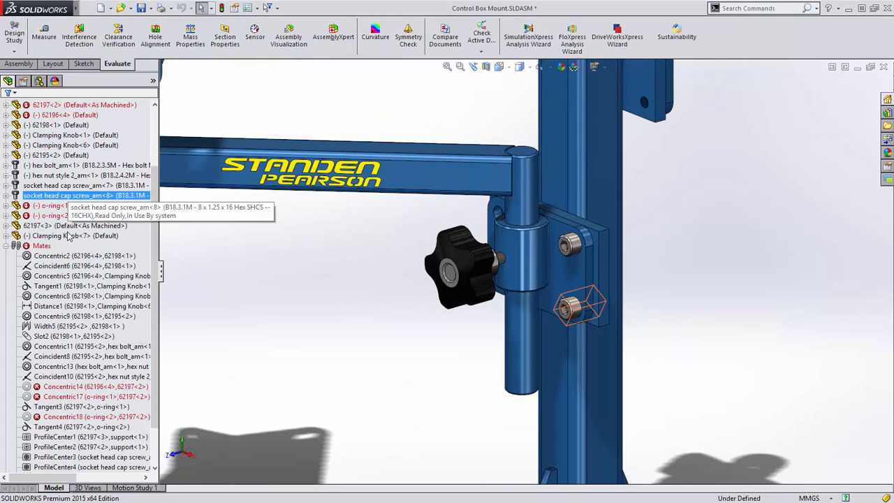
{"action": "right_click", "coordinate": [69, 387]}
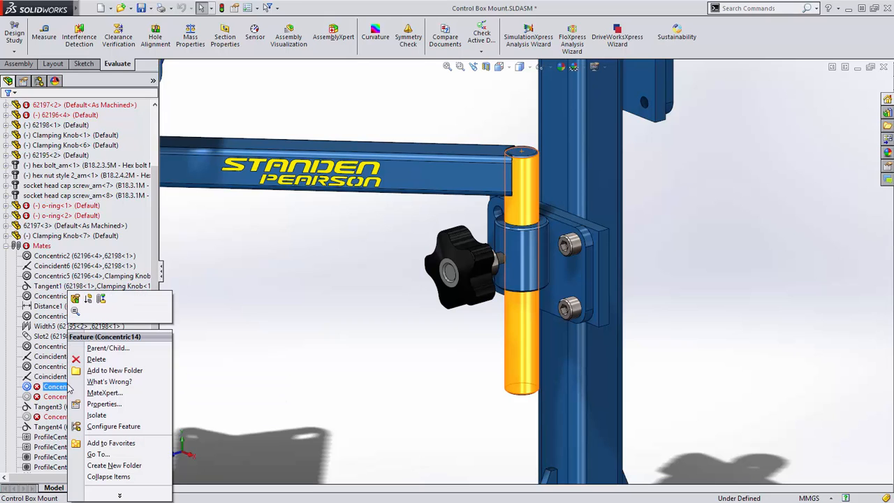
{"action": "left_click", "coordinate": [74, 299]}
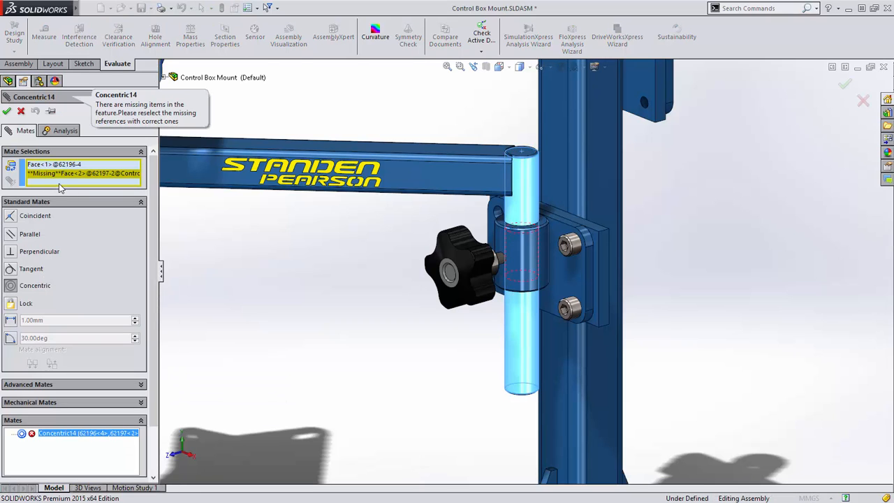
{"action": "left_click", "coordinate": [517, 269]}
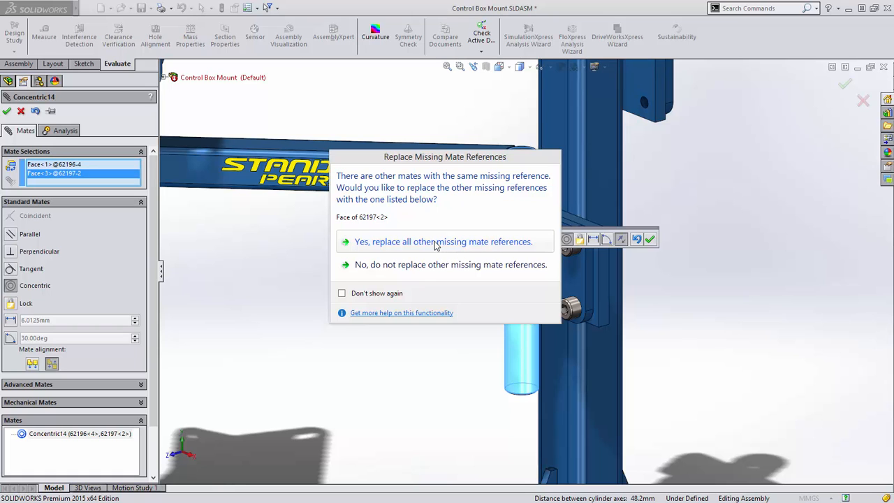
{"action": "left_click", "coordinate": [435, 242]}
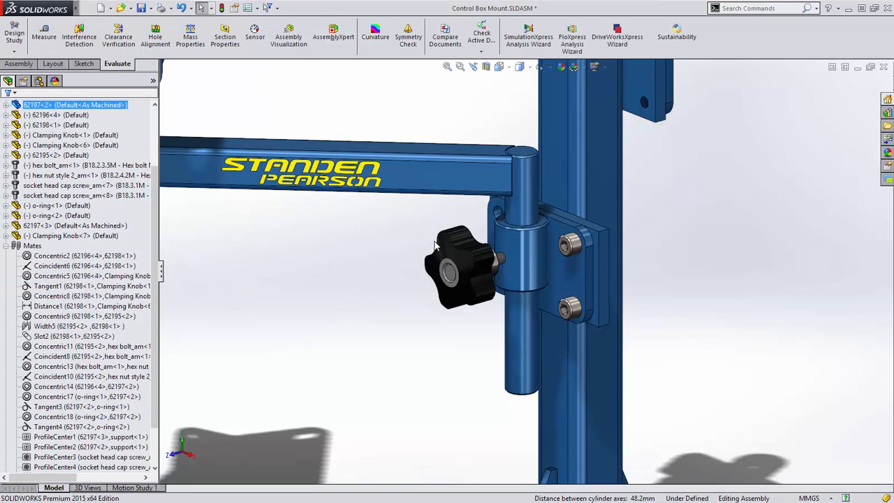
Step: Make Clamping Knob<7> independent, saving it as Clamping Knob2.SLDPRT in the Components folder and replacing the existing file
{"action": "left_click", "coordinate": [6, 246]}
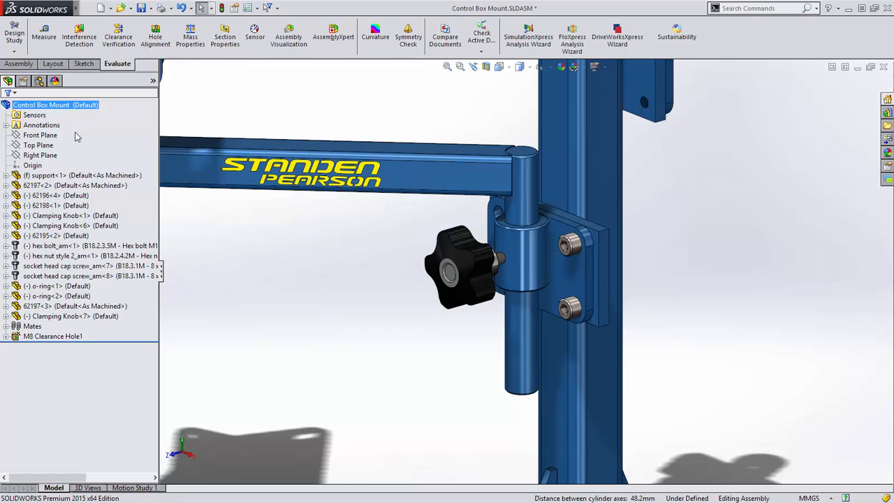
{"action": "left_click", "coordinate": [74, 317]}
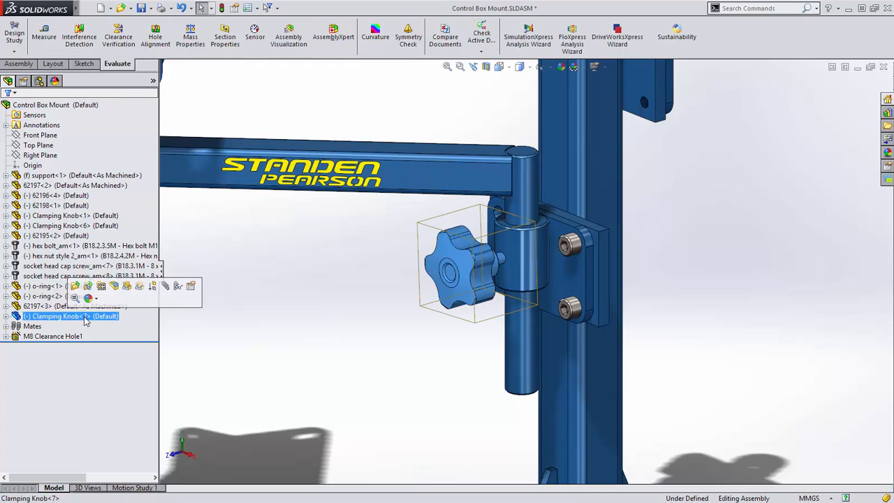
{"action": "left_click", "coordinate": [76, 246], "text": "ctrl"}
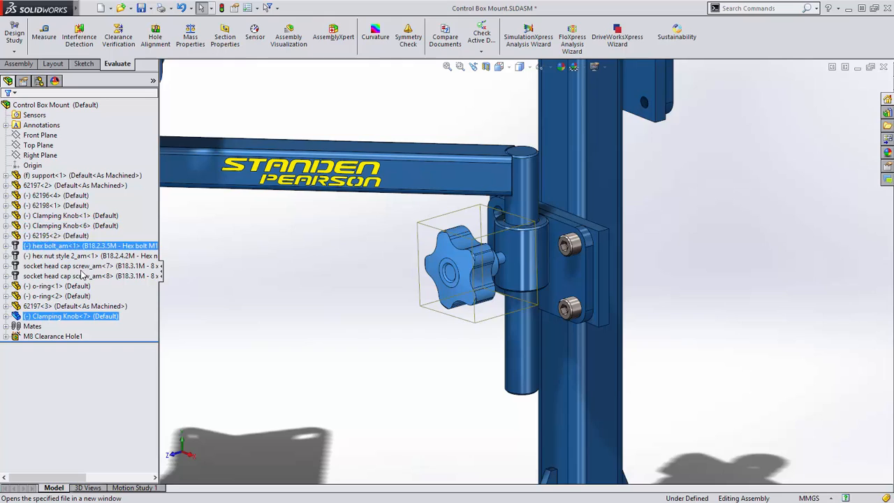
{"action": "left_click", "coordinate": [81, 318]}
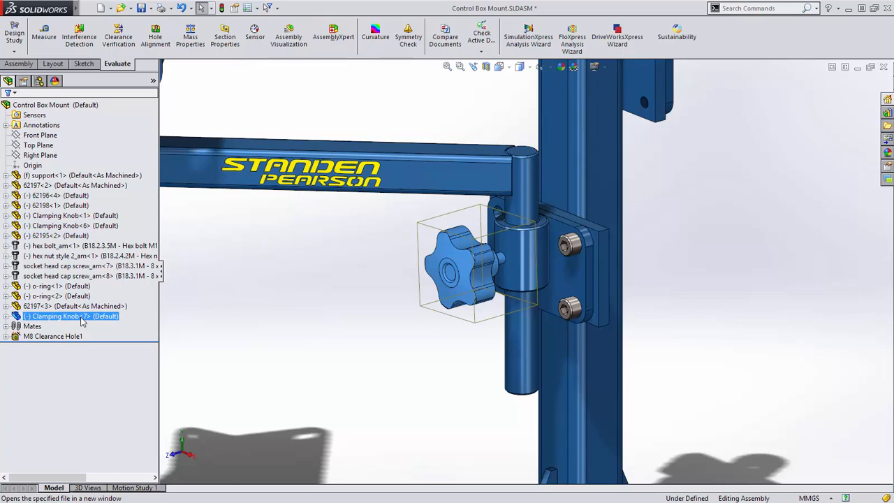
{"action": "right_click", "coordinate": [81, 319]}
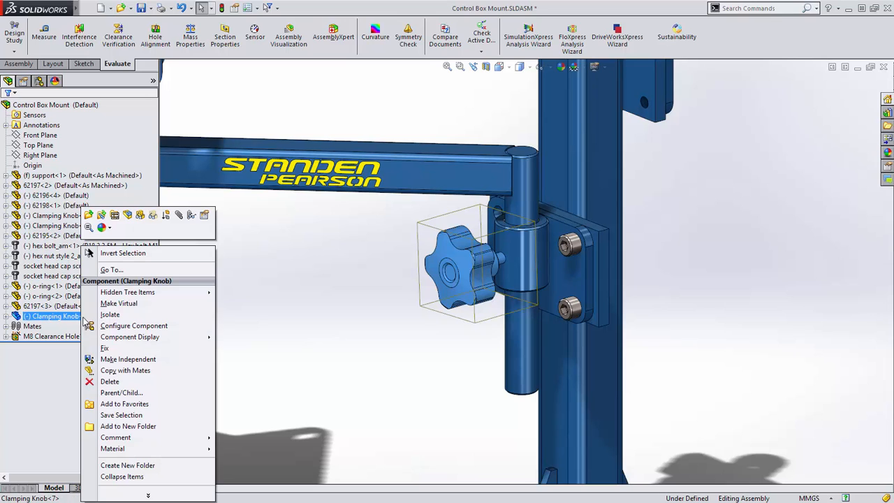
{"action": "left_click", "coordinate": [127, 359]}
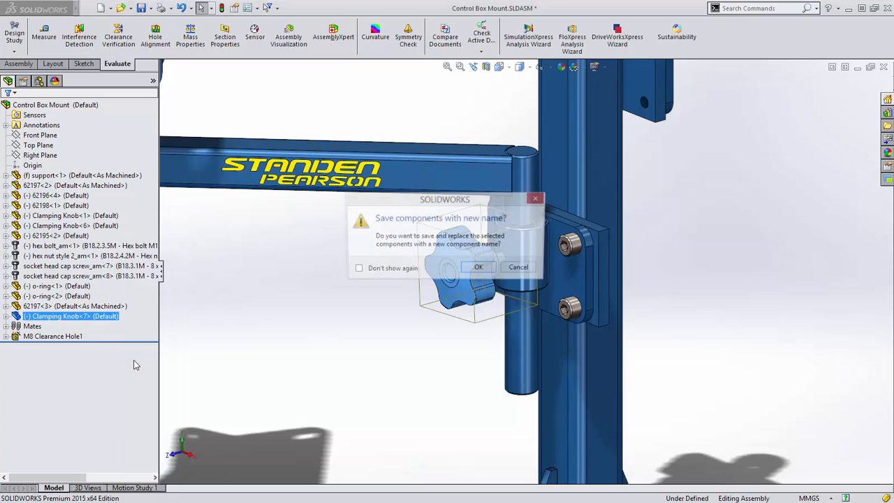
{"action": "left_click", "coordinate": [477, 270]}
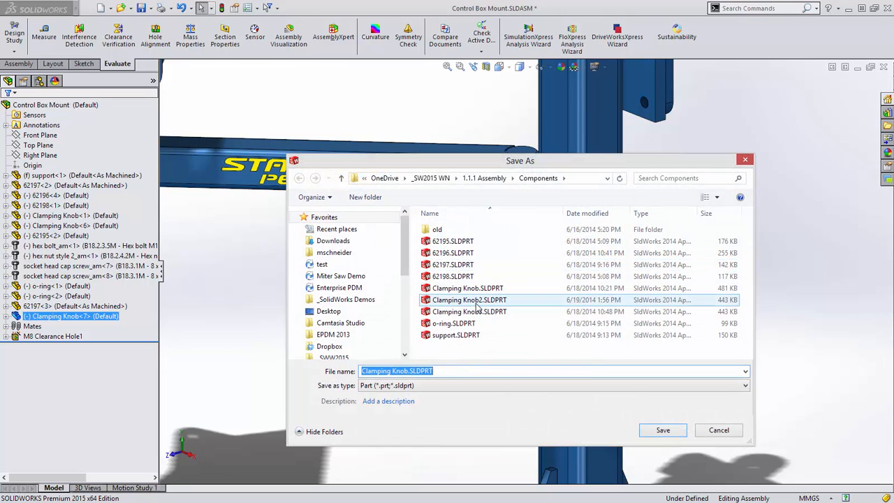
{"action": "left_click", "coordinate": [474, 302]}
{"action": "left_click", "coordinate": [663, 429]}
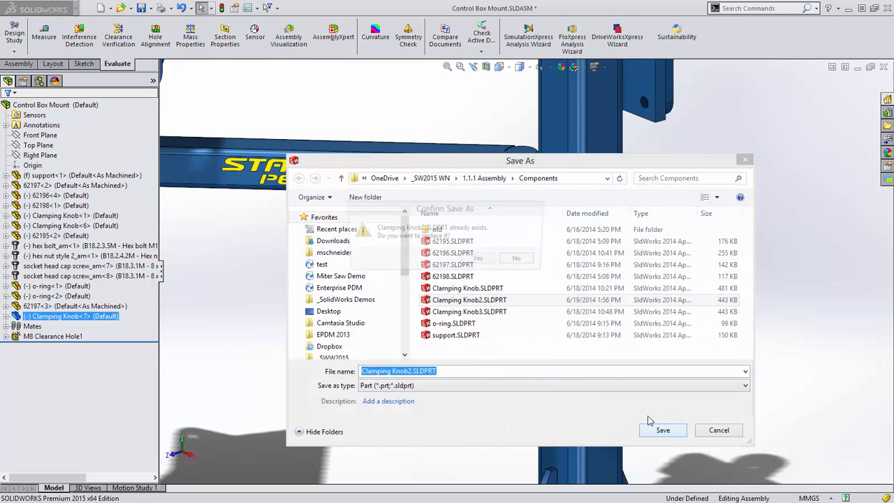
{"action": "left_click", "coordinate": [480, 260]}
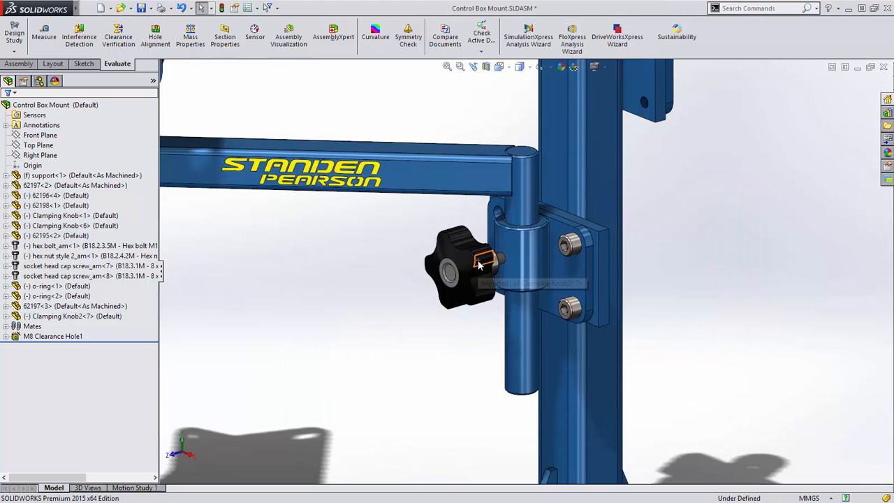
{"action": "left_click", "coordinate": [65, 317]}
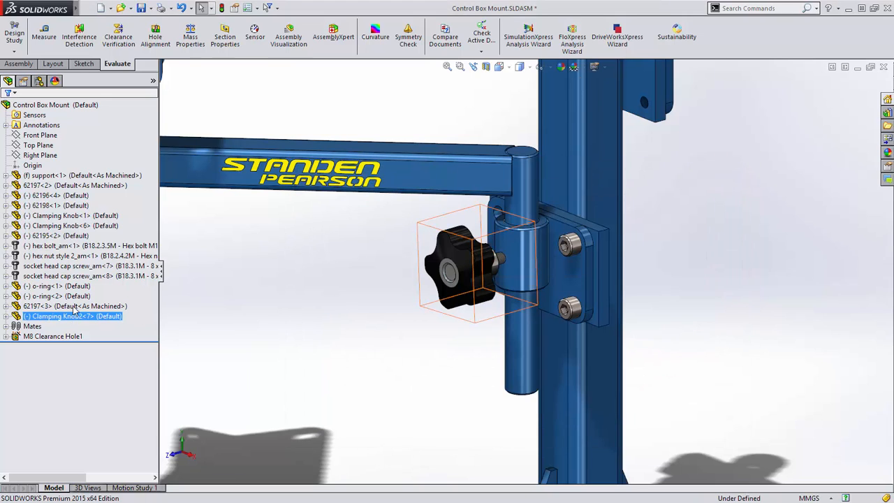
{"action": "left_click", "coordinate": [75, 225]}
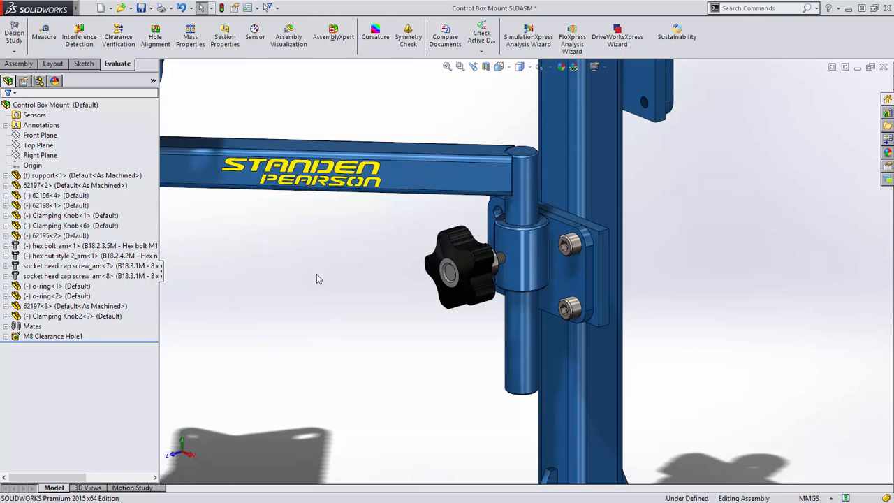
Step: Delete component 62195<2> along with its dependent M8 Clearance Hole1 feature and all its child mates, reviewing the basic and advanced dependency lists
{"action": "key", "text": "f"}
{"action": "middle_click_drag", "start_coordinate": [394, 305], "coordinate": [394, 329], "text": "ctrl"}
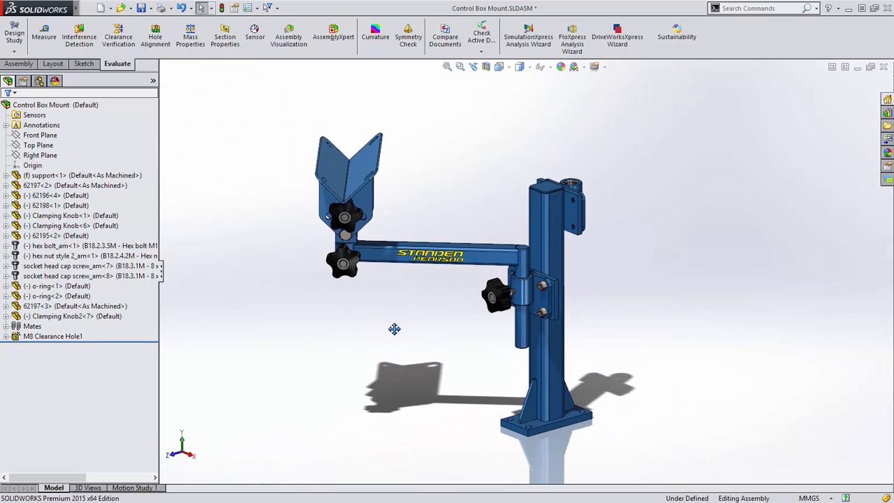
{"action": "right_click", "coordinate": [337, 241]}
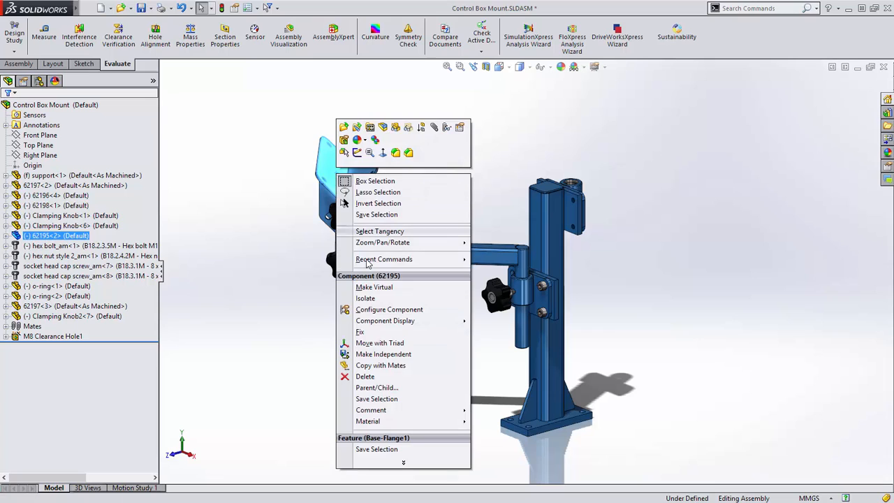
{"action": "left_click", "coordinate": [373, 376]}
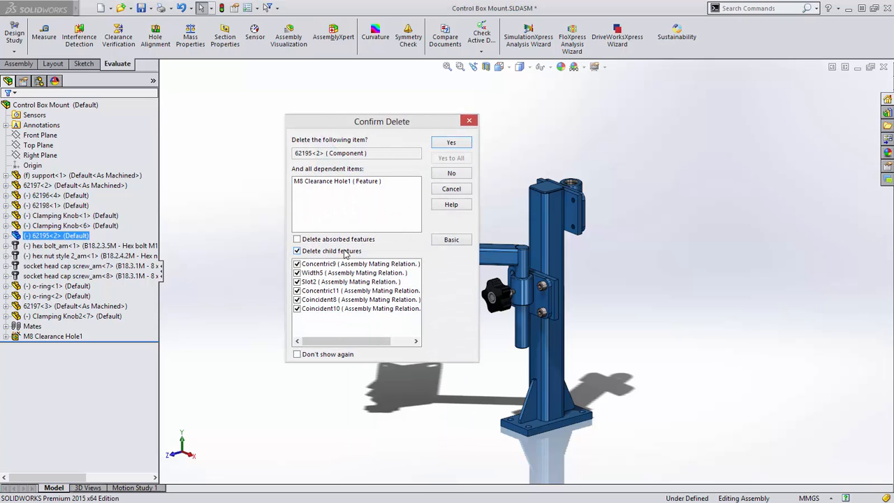
{"action": "left_click", "coordinate": [442, 241]}
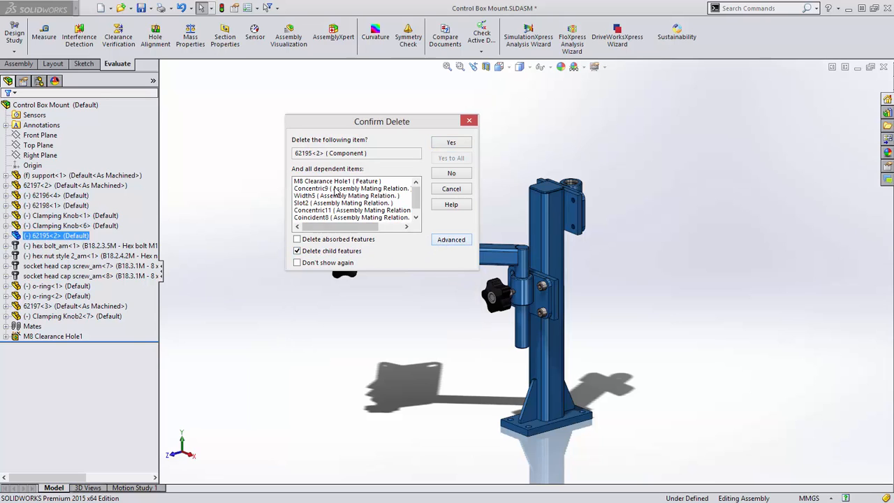
{"action": "left_click", "coordinate": [445, 241]}
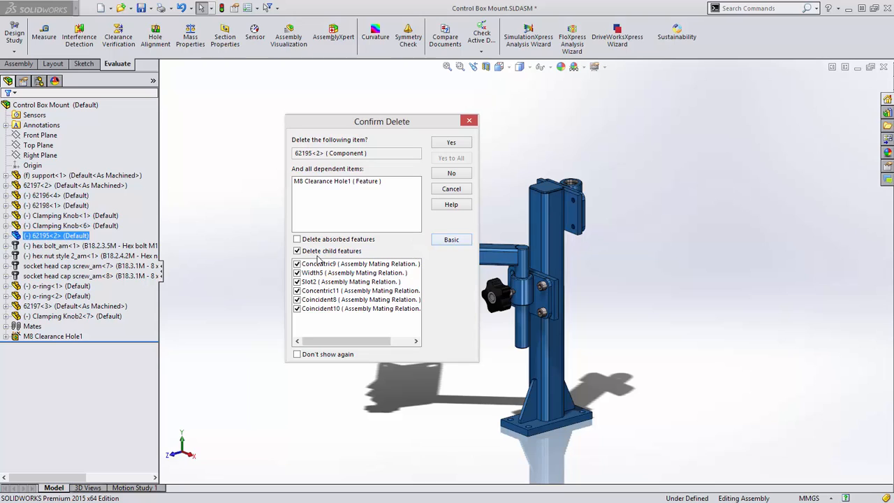
{"action": "left_click", "coordinate": [447, 143]}
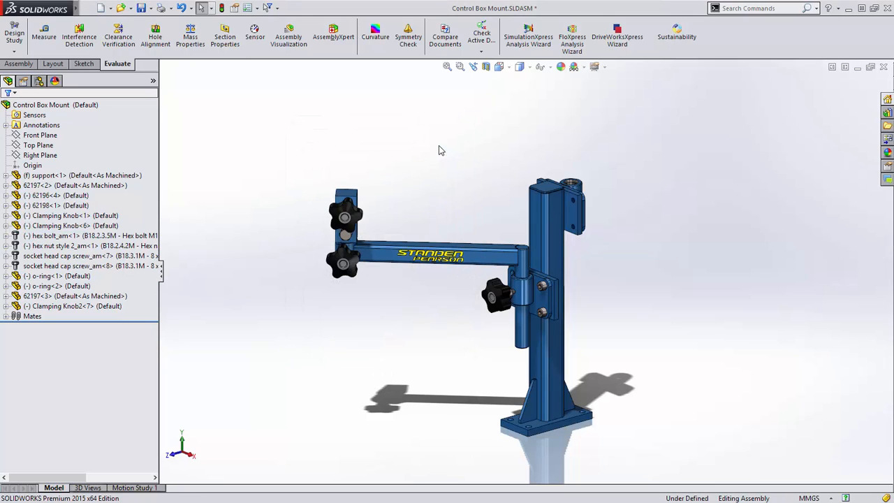
Step: Copy the arm, end block, two clamping knobs, hex bolt and nut with mates, assigning Concentric14 to the cylindrical collar face of 62197<3>
{"action": "left_click_drag", "start_coordinate": [440, 146], "coordinate": [306, 301]}
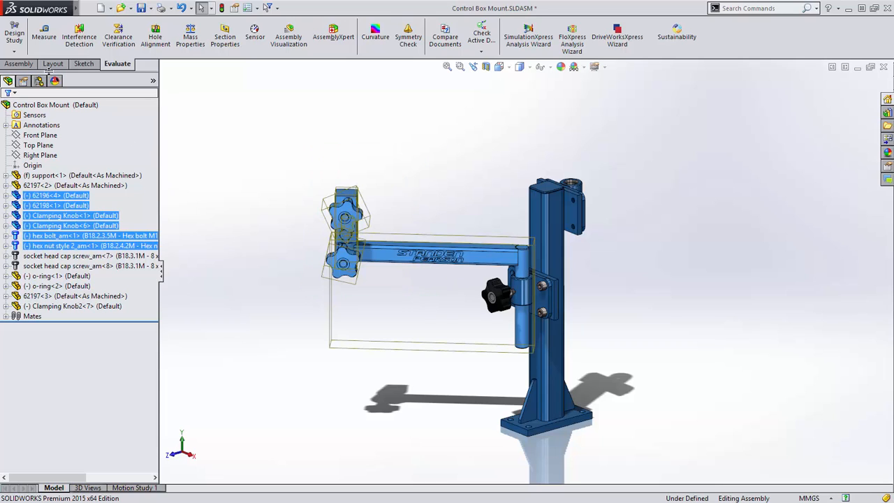
{"action": "left_click", "coordinate": [19, 63]}
{"action": "left_click", "coordinate": [62, 51]}
{"action": "left_click", "coordinate": [80, 98]}
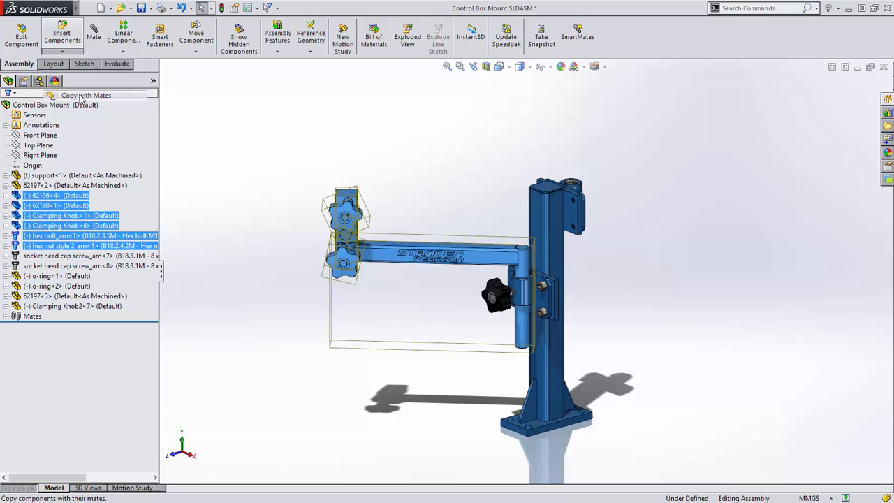
{"action": "left_click", "coordinate": [153, 112]}
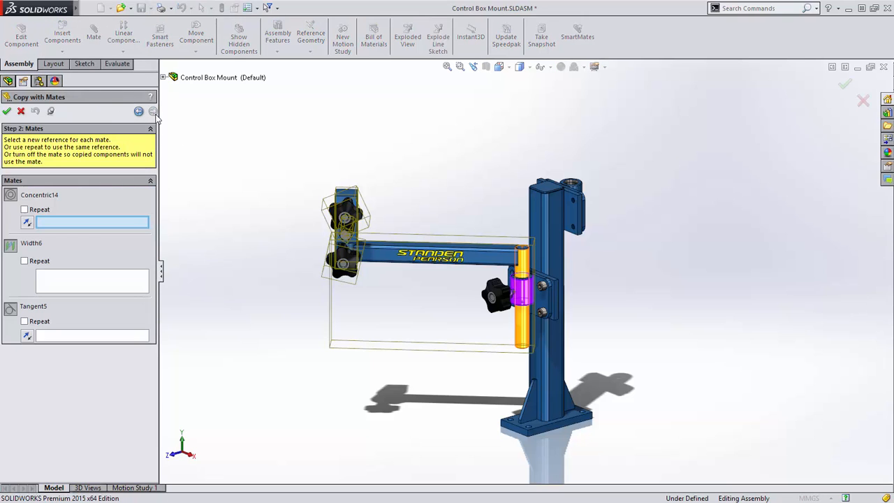
{"action": "middle_click_drag", "start_coordinate": [414, 292], "coordinate": [474, 308]}
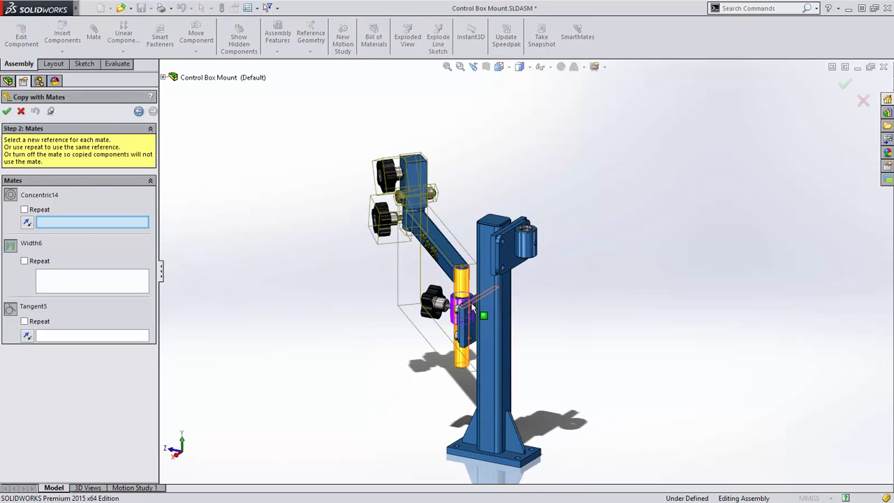
{"action": "left_click", "coordinate": [524, 244]}
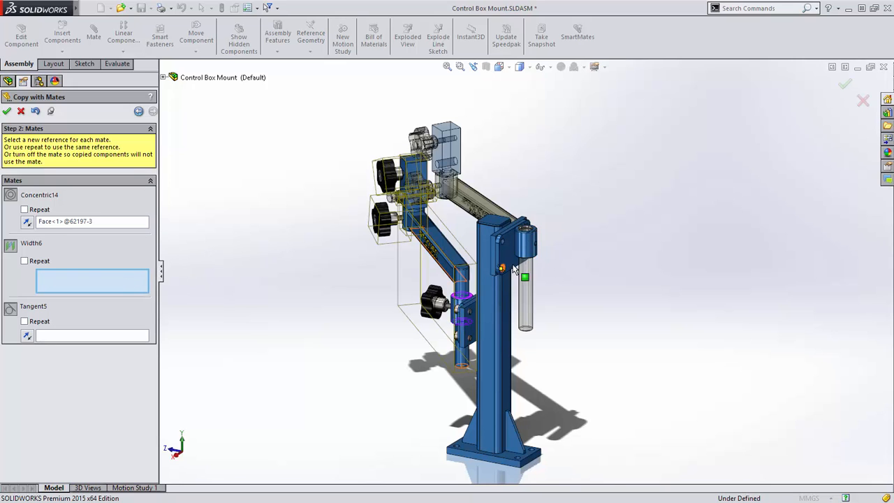
Step: Assign Width6 to the upper and lower end faces of the 62197<3> collar, leave Tangent5 empty, and finish Copy with Mates after one copy
{"action": "scroll", "coordinate": [525, 243], "scroll_direction": "down", "scroll_amount": 5}
{"action": "left_click", "coordinate": [534, 237]}
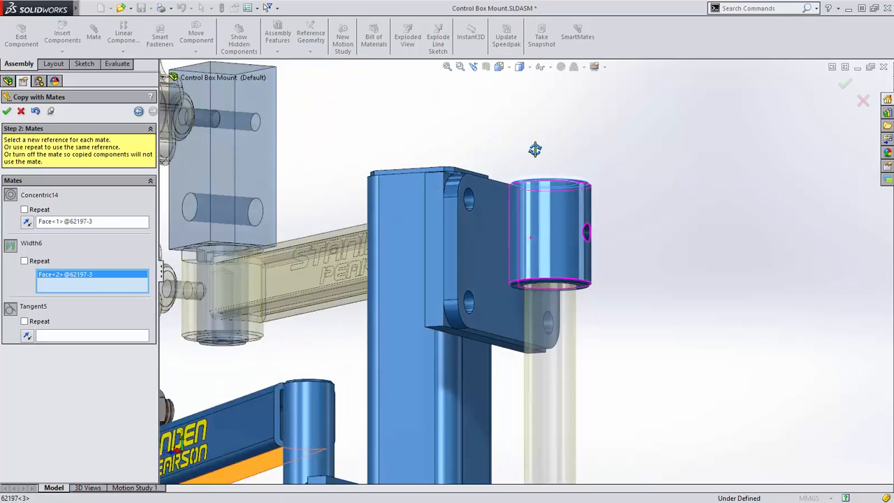
{"action": "middle_click_drag", "start_coordinate": [534, 149], "coordinate": [528, 305]}
{"action": "left_click", "coordinate": [529, 305]}
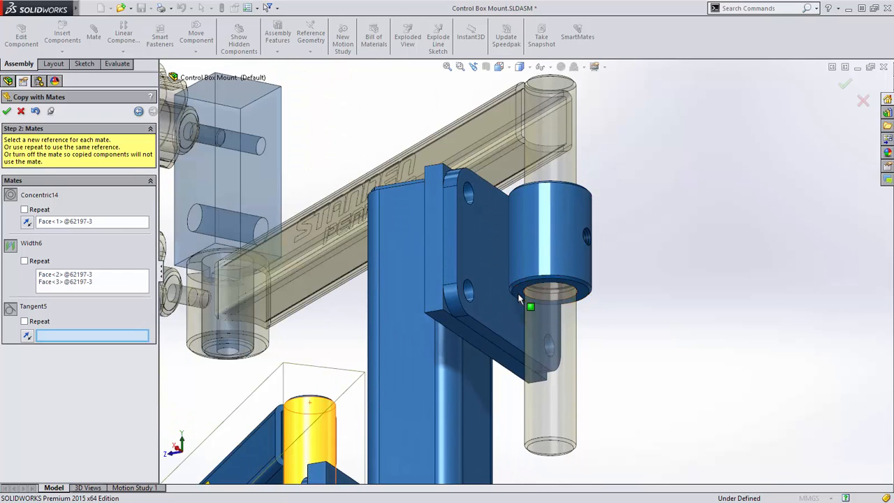
{"action": "left_click", "coordinate": [7, 111]}
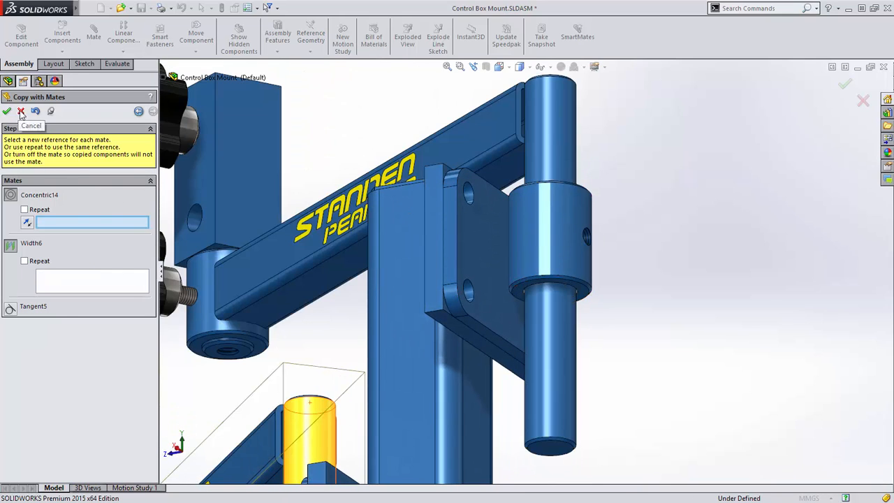
{"action": "left_click", "coordinate": [20, 111]}
{"action": "scroll", "coordinate": [412, 307], "scroll_direction": "up", "scroll_amount": 10}
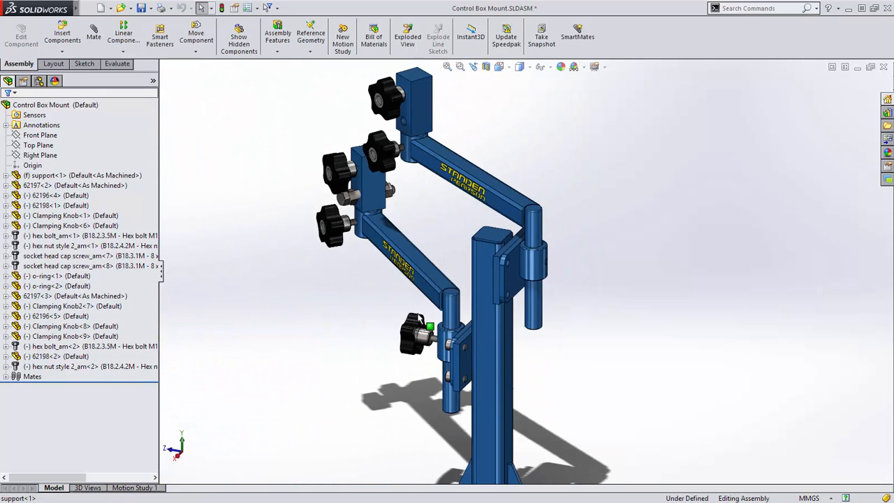